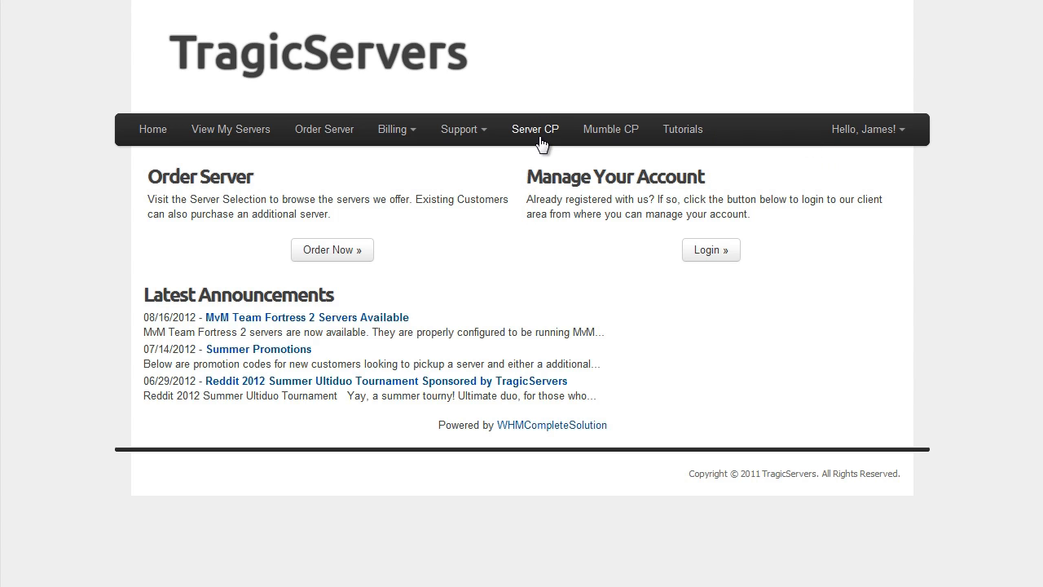
From the Hello account menu, go to Server CP to open the shwan server's control panel.
{"action": "left_click", "coordinate": [852, 132]}
{"action": "left_click", "coordinate": [527, 140]}
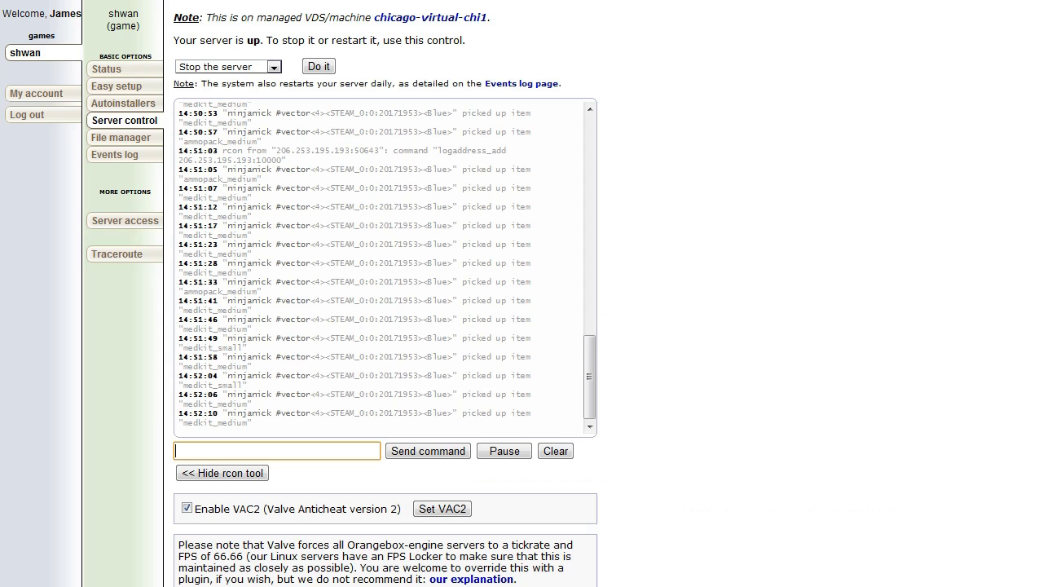
View the Status page showing Team Fortress 2 on cp_granary with 1/17 players connected.
{"action": "left_click", "coordinate": [120, 70]}
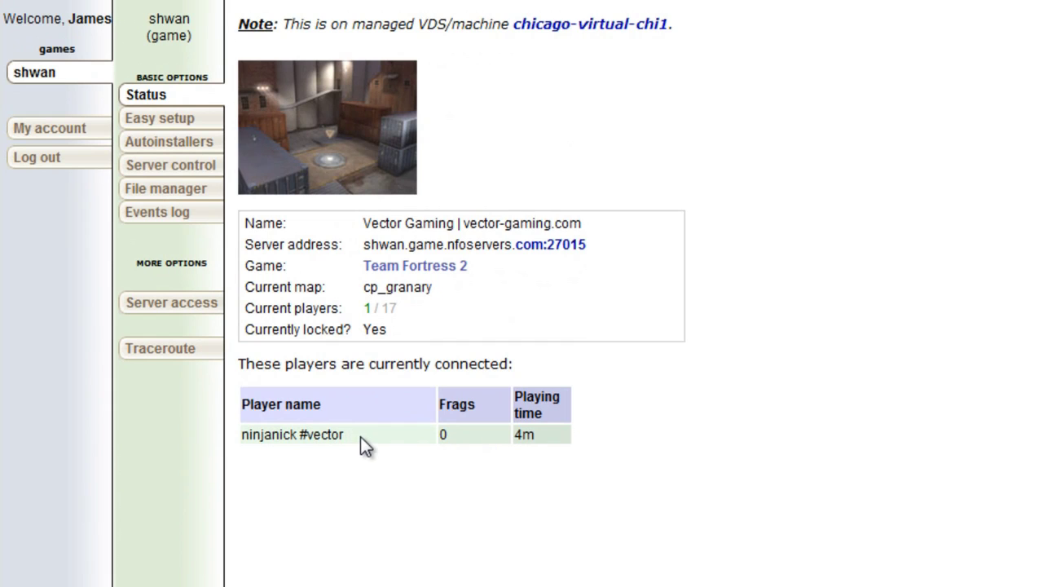
{"action": "mouse_move", "coordinate": [361, 436]}
{"action": "left_mouse_down"}
{"action": "mouse_move", "coordinate": [271, 440]}
{"action": "mouse_move", "coordinate": [343, 435]}
{"action": "left_mouse_up"}
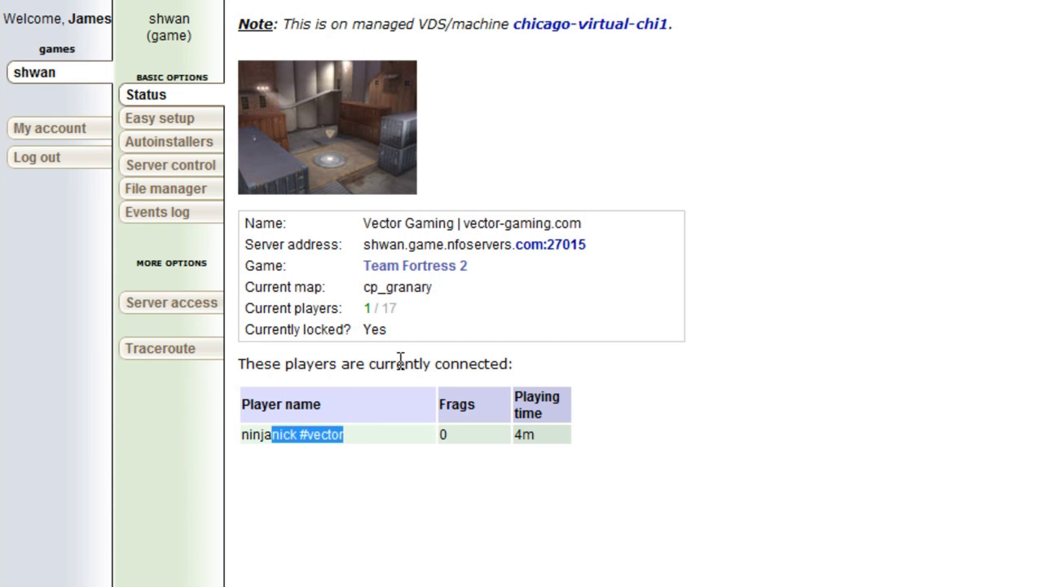
{"action": "left_click", "coordinate": [471, 301]}
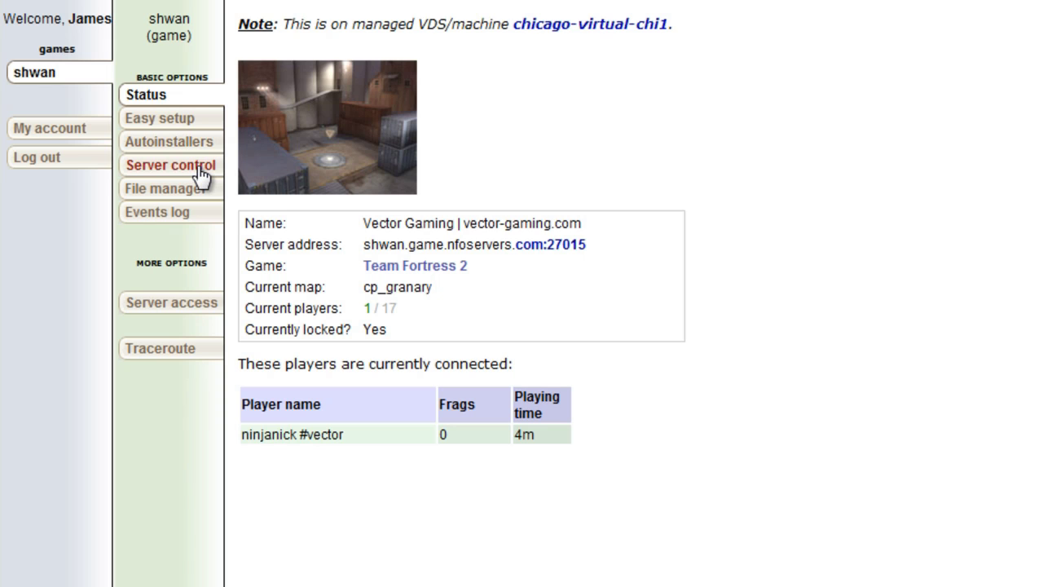
Show the Server control page with the rcon tool and live server log.
{"action": "left_click", "coordinate": [203, 171]}
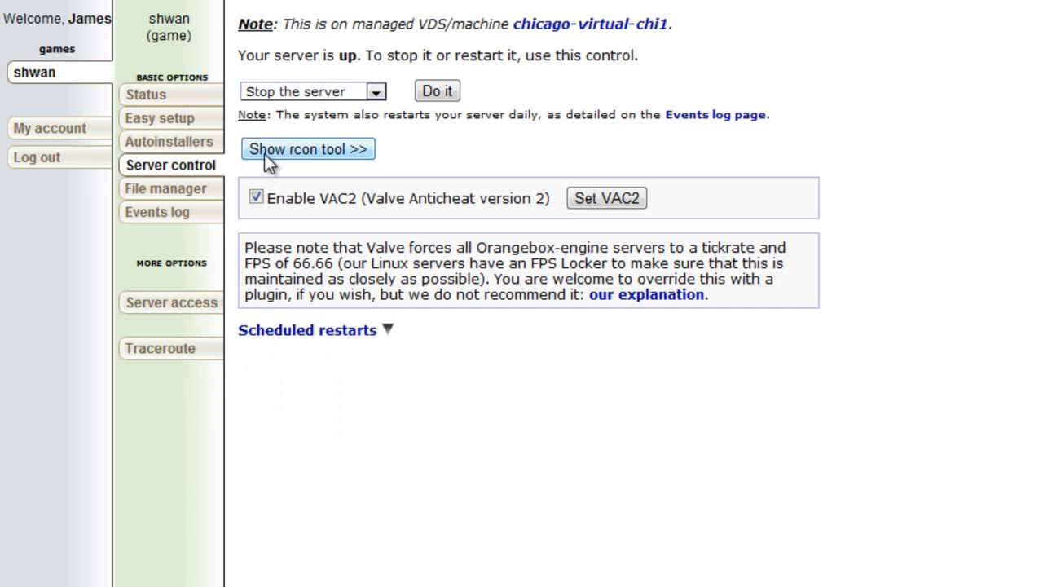
{"action": "left_click", "coordinate": [306, 138]}
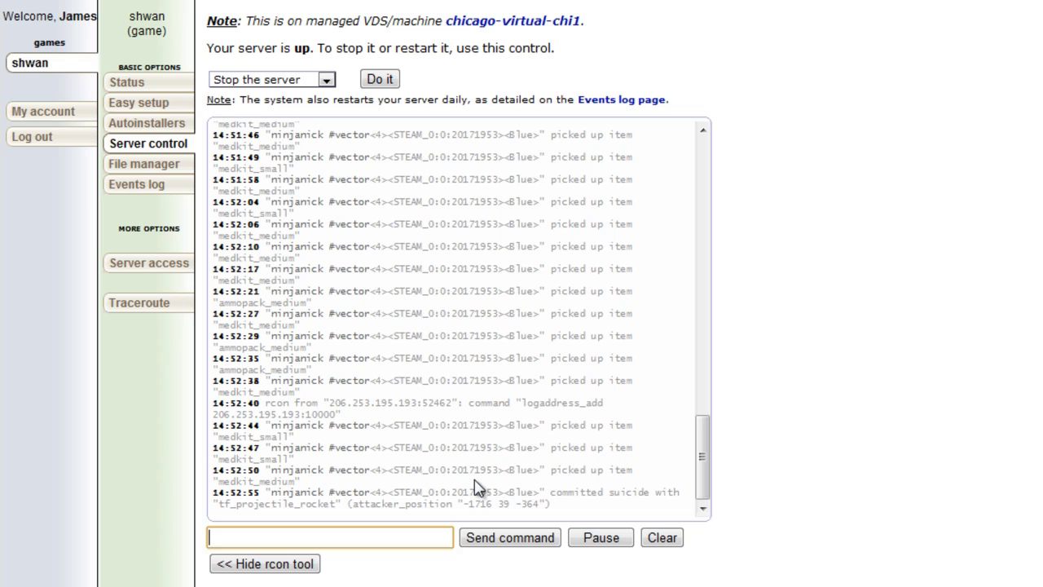
Enter changelevel cp_granary in the rcon command field.
{"action": "type", "text": "changelevel cp_granary"}
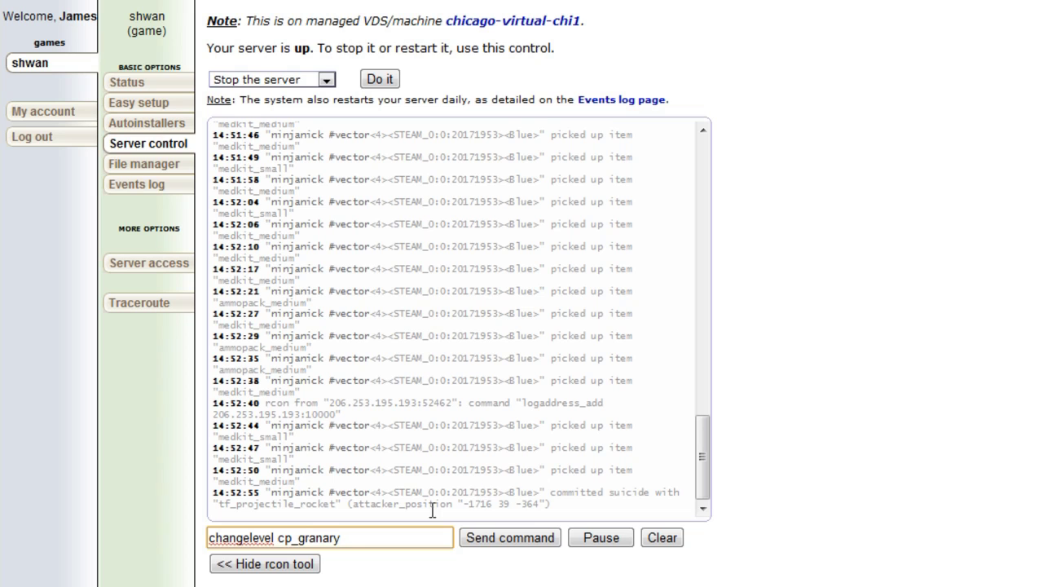
{"action": "mouse_move", "coordinate": [308, 533]}
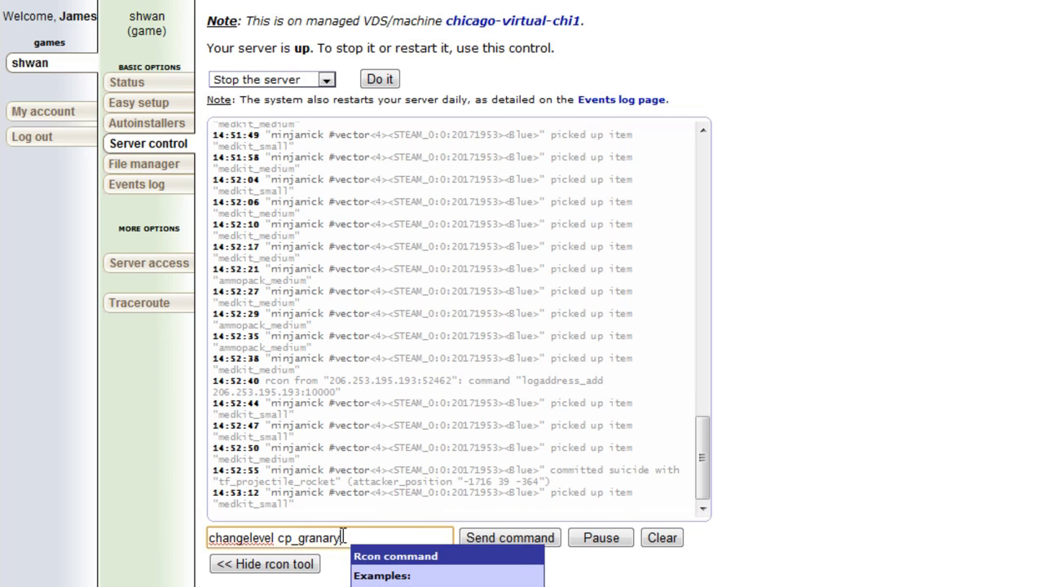
{"action": "triple_click", "coordinate": [329, 538]}
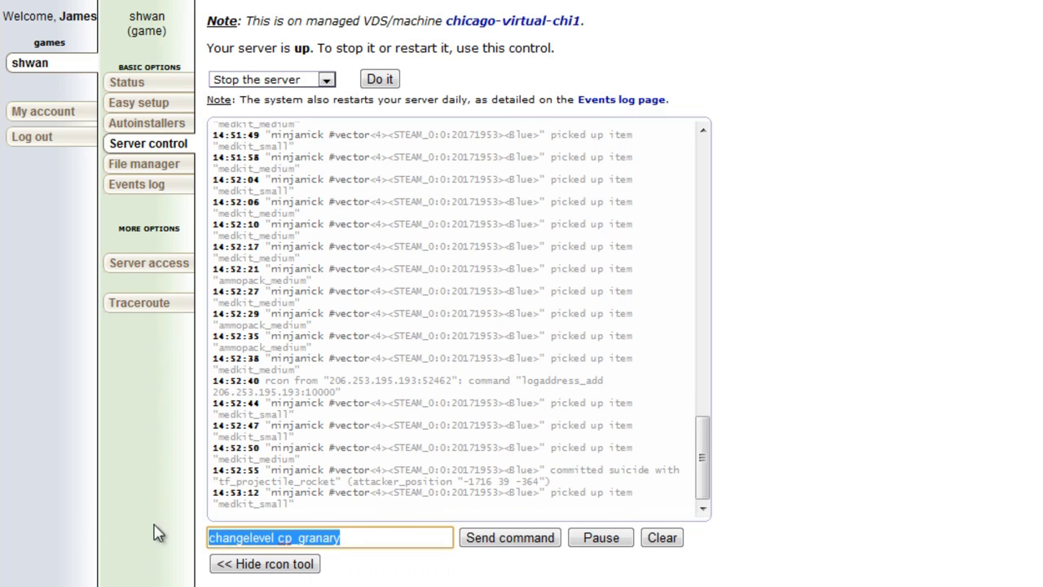
Add an rcon prefix, remove it, then add it back, giving 'rcon changelevel cp_granary'.
{"action": "left_click", "coordinate": [210, 539]}
{"action": "type", "text": "rcon"}
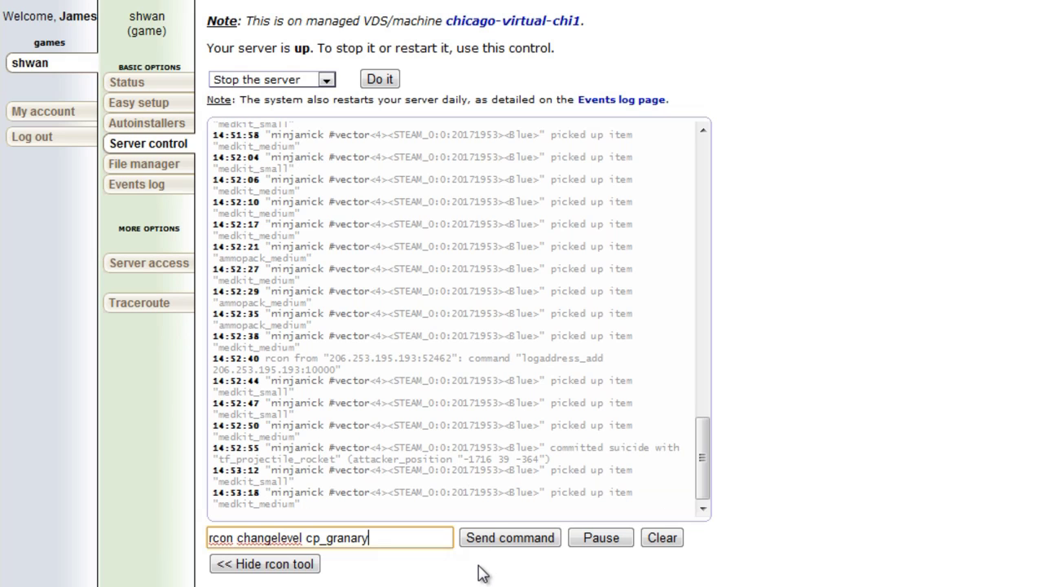
{"action": "mouse_move", "coordinate": [241, 540]}
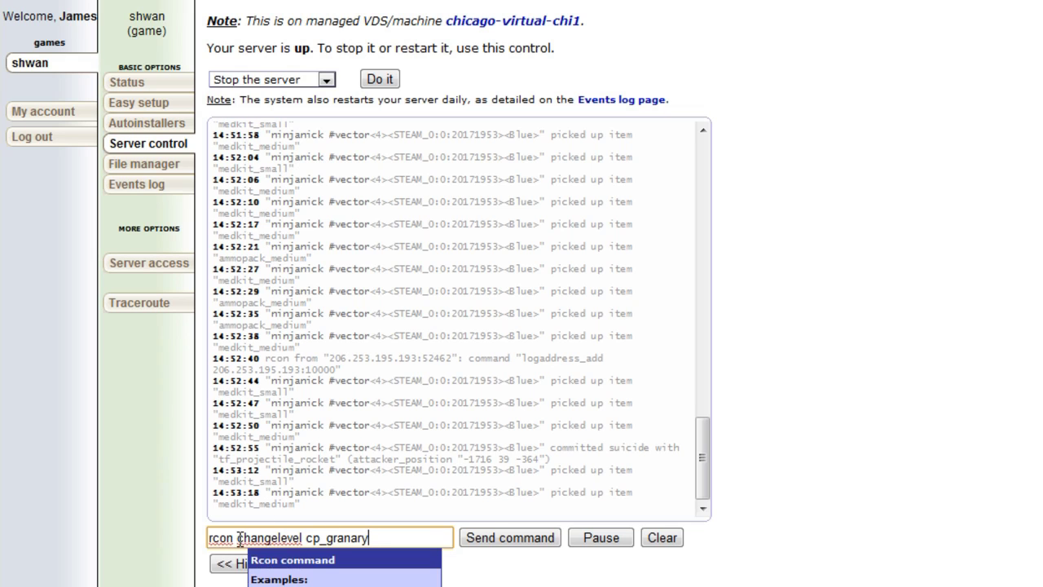
{"action": "left_click_drag", "start_coordinate": [240, 539], "coordinate": [169, 535]}
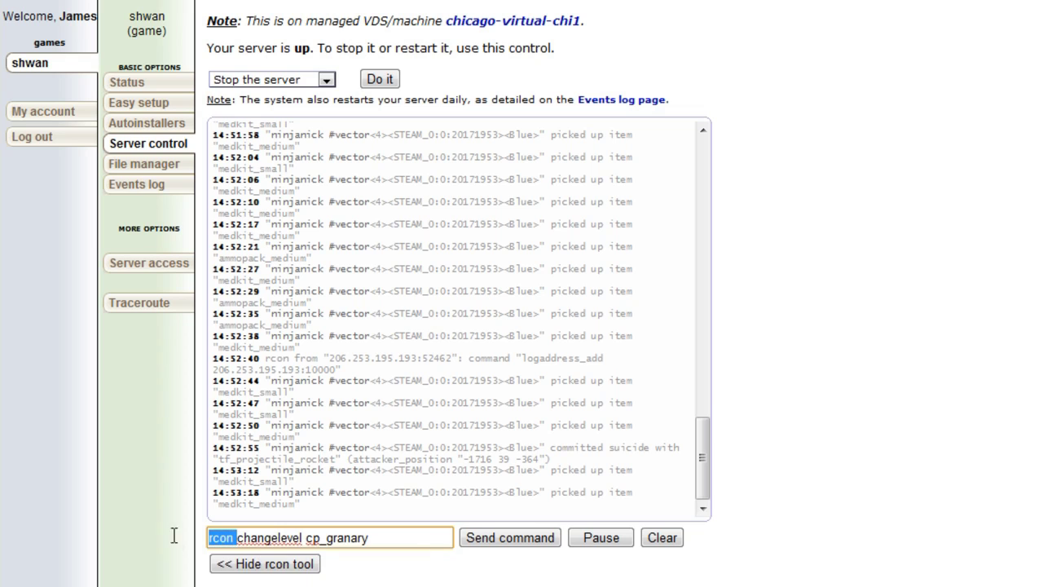
{"action": "key", "text": "BackSpace"}
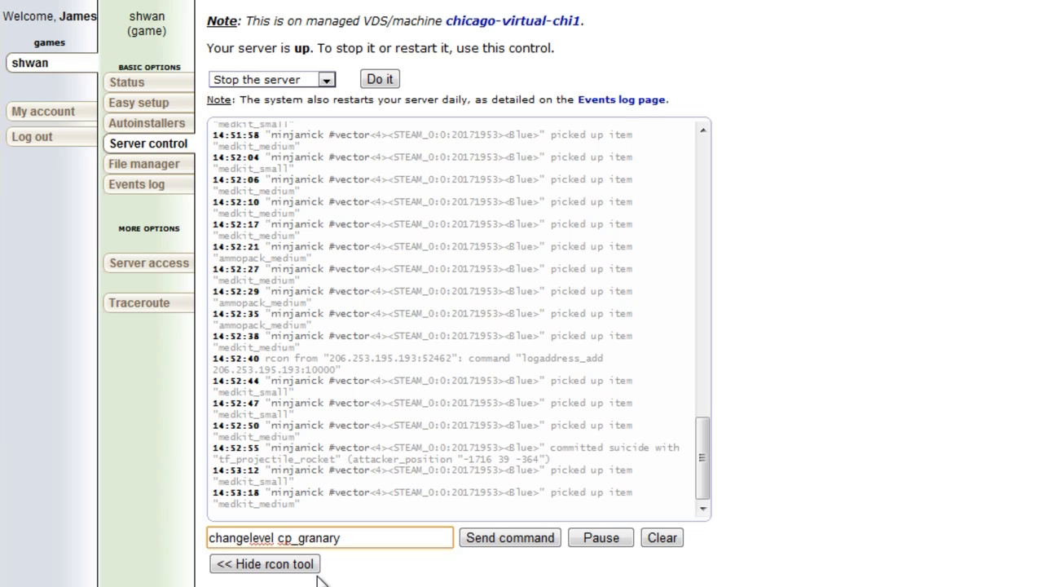
{"action": "type", "text": "rcon"}
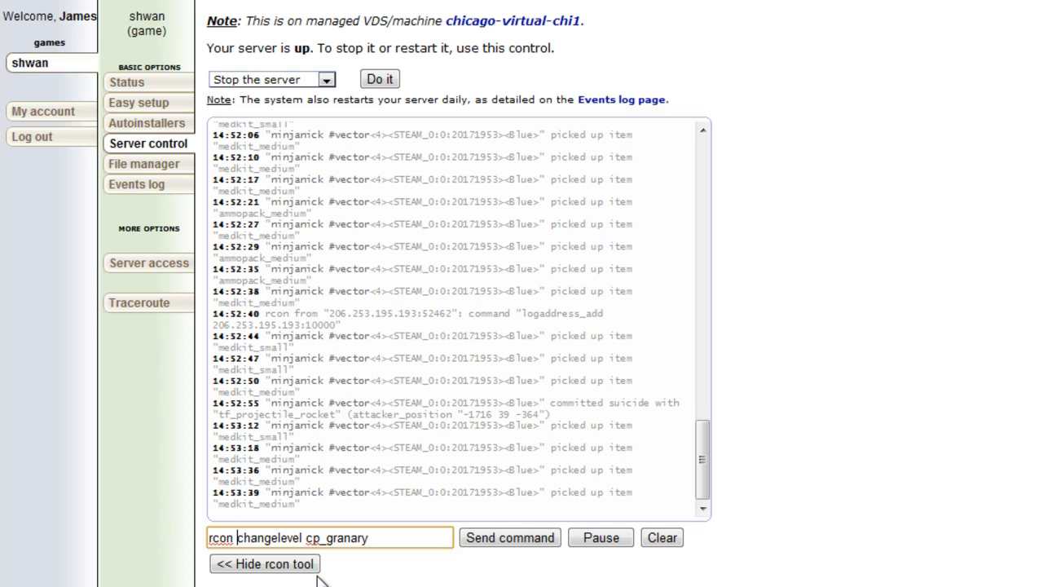
Replace changelevel cp_granary with a password command containing the server's rcon password.
{"action": "left_click_drag", "start_coordinate": [391, 538], "coordinate": [237, 538]}
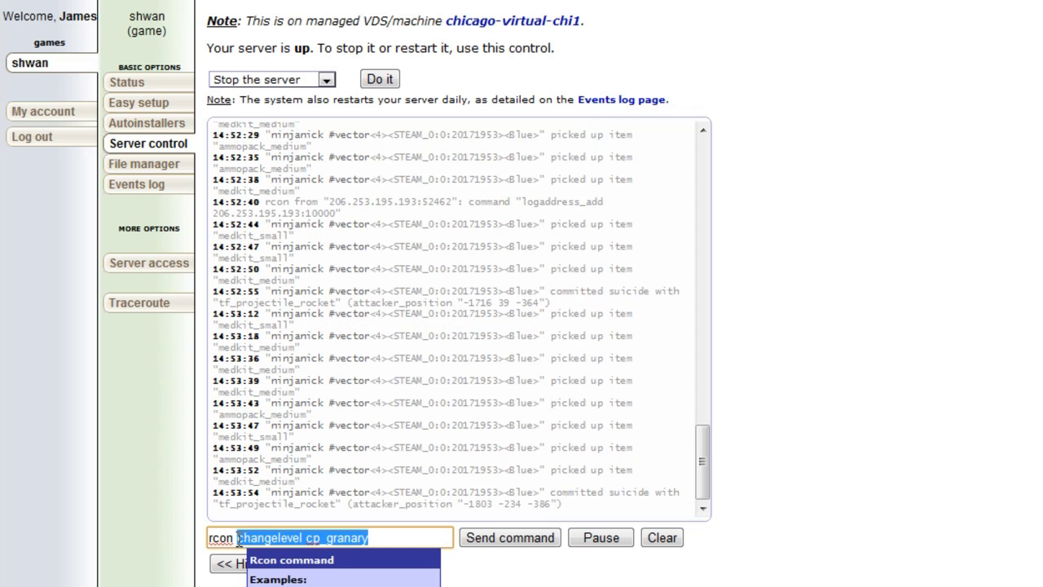
{"action": "key", "text": "BackSpace"}
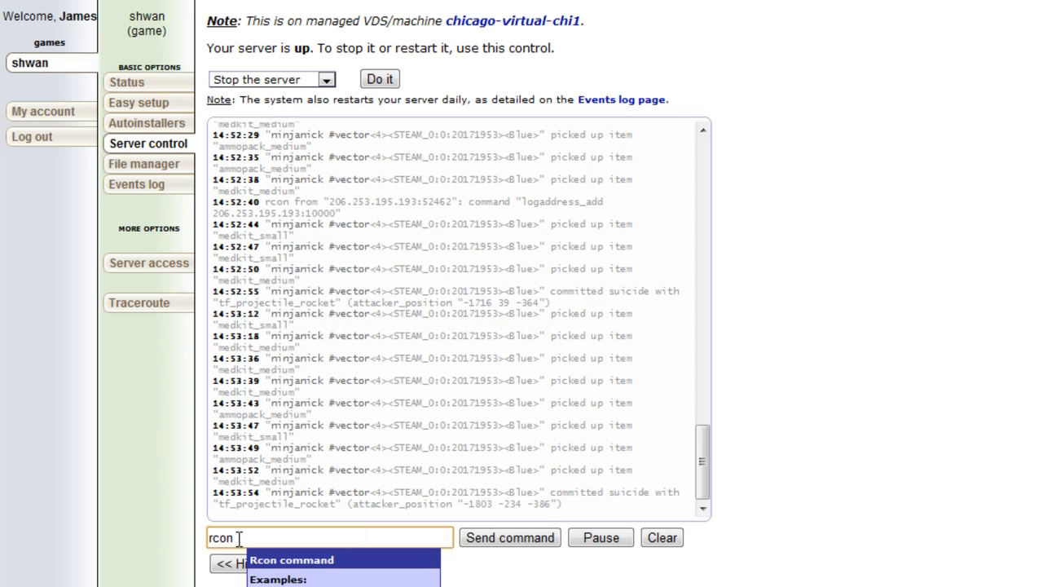
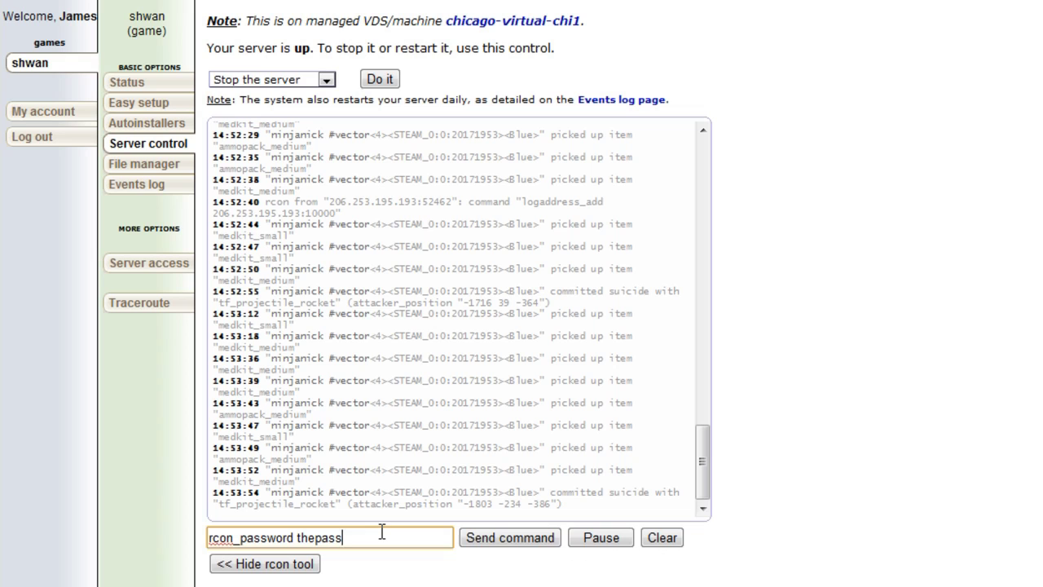
{"action": "mouse_move", "coordinate": [380, 532]}
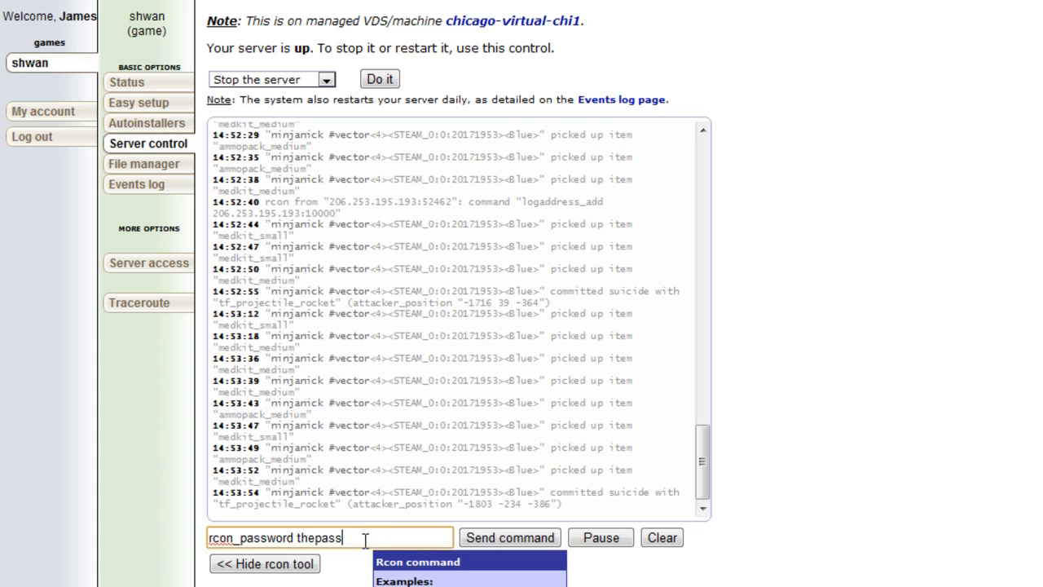
Select all text in the rcon command line and delete it.
{"action": "triple_click", "coordinate": [364, 540]}
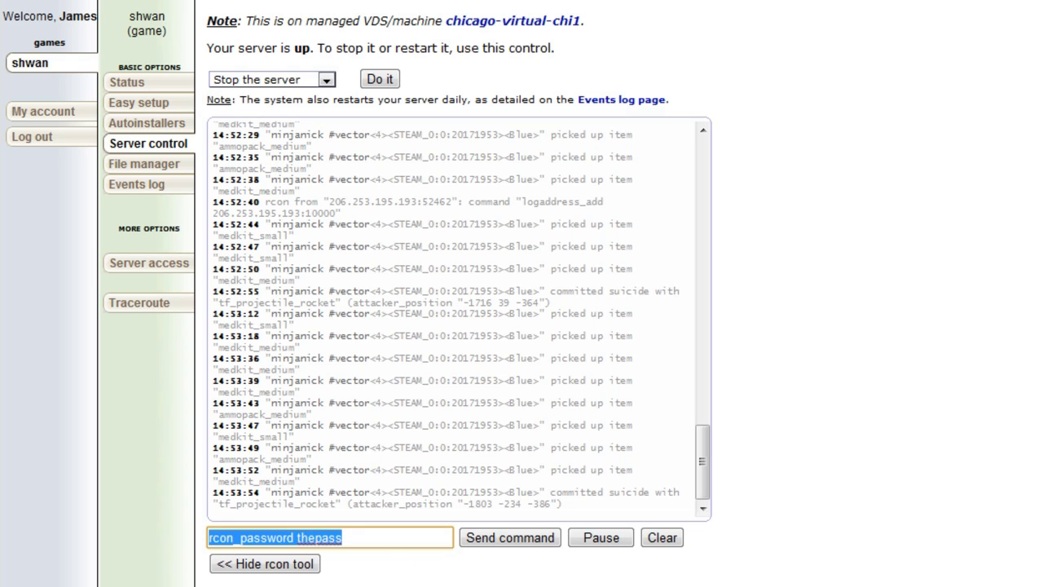
{"action": "left_click", "coordinate": [344, 539]}
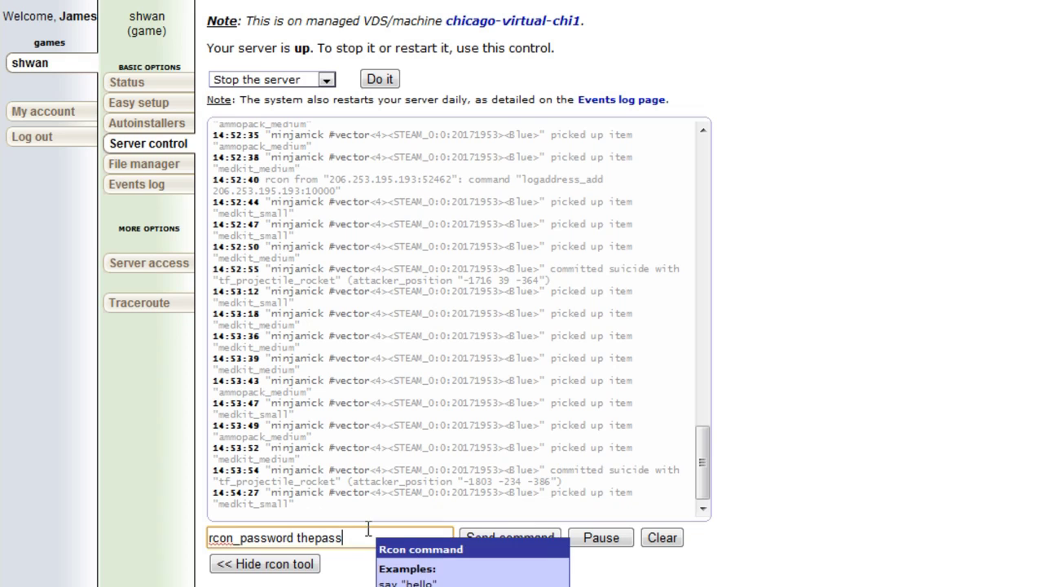
{"action": "key", "text": "ctrl+a"}
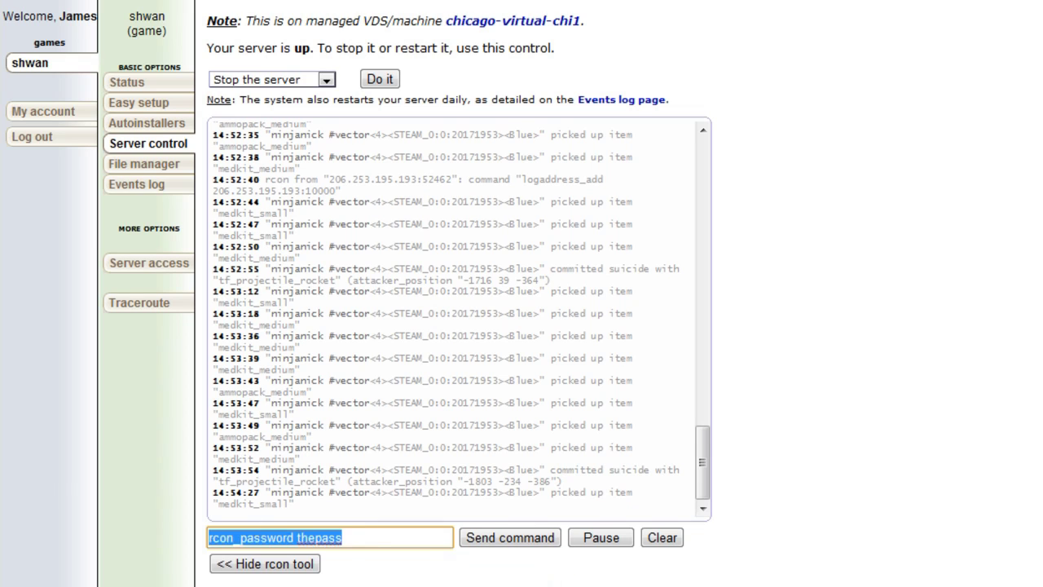
{"action": "key", "text": "BackSpace"}
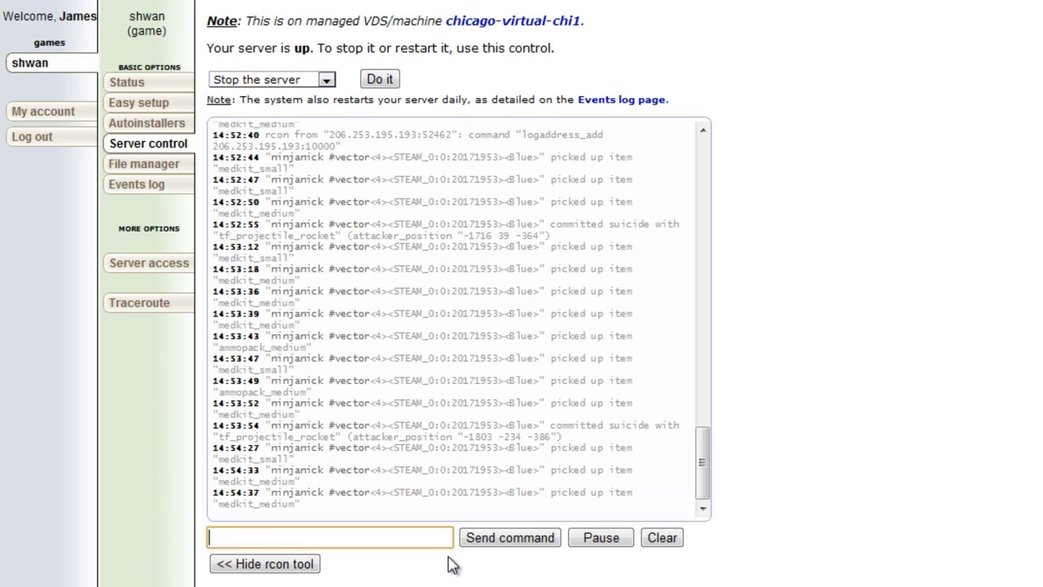
Type a changelevel example, trying cp_badlands and koth_viaduct before settling on nameofmap.
{"action": "type", "text": "change"}
{"action": "type", "text": "map"}
{"action": "key", "text": "BackSpace"}
{"action": "key", "text": "BackSpace"}
{"action": "key", "text": "BackSpace"}
{"action": "type", "text": "level"}
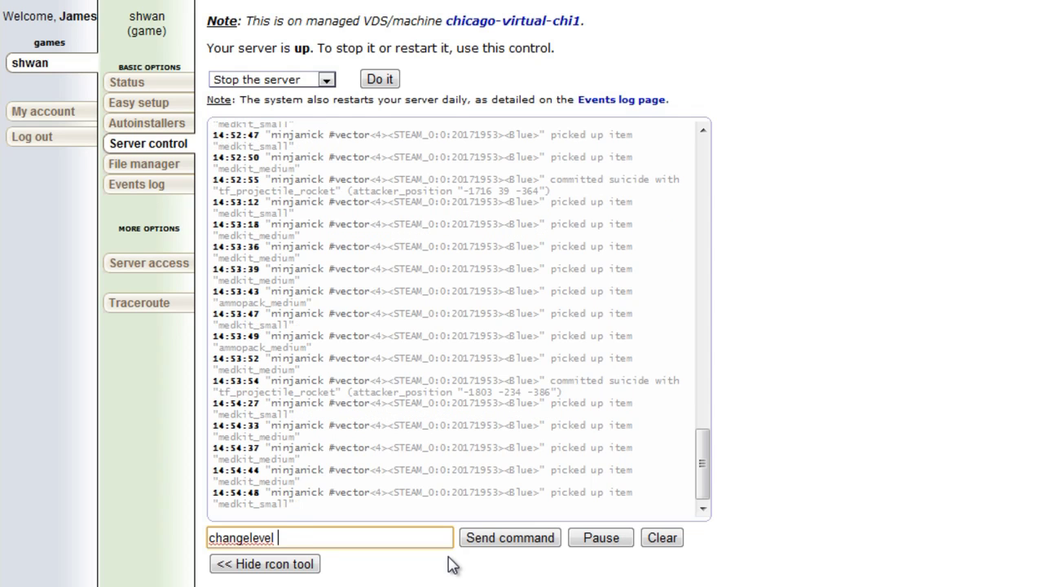
{"action": "type", "text": " cp_badlands"}
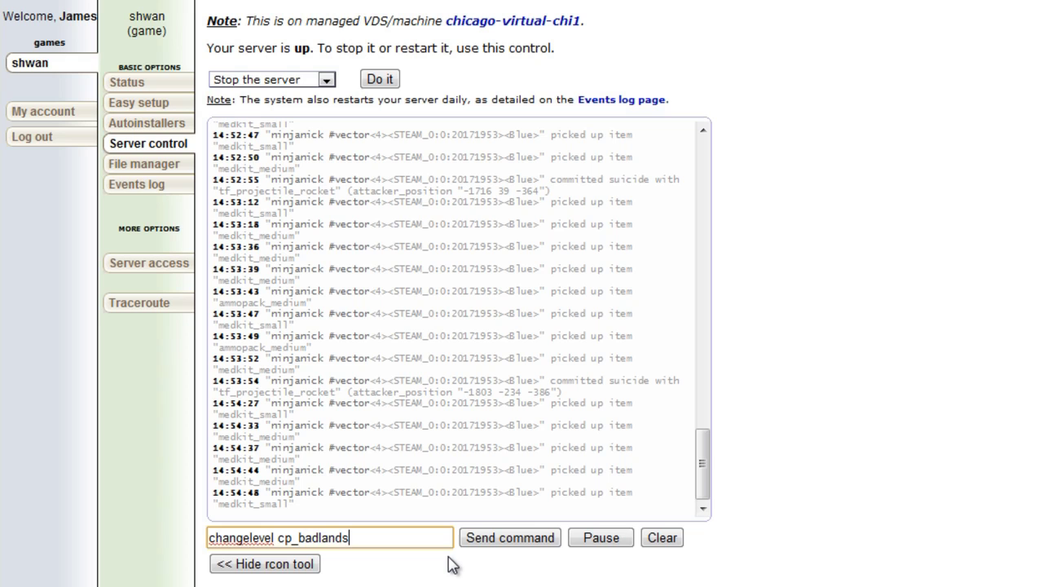
{"action": "key", "text": "BackSpace"}
{"action": "key", "text": "BackSpace"}
{"action": "key", "text": "BackSpace"}
{"action": "key", "text": "BackSpace"}
{"action": "key", "text": "BackSpace"}
{"action": "key", "text": "BackSpace"}
{"action": "key", "text": "BackSpace"}
{"action": "key", "text": "BackSpace"}
{"action": "key", "text": "BackSpace"}
{"action": "key", "text": "BackSpace"}
{"action": "key", "text": "BackSpace"}
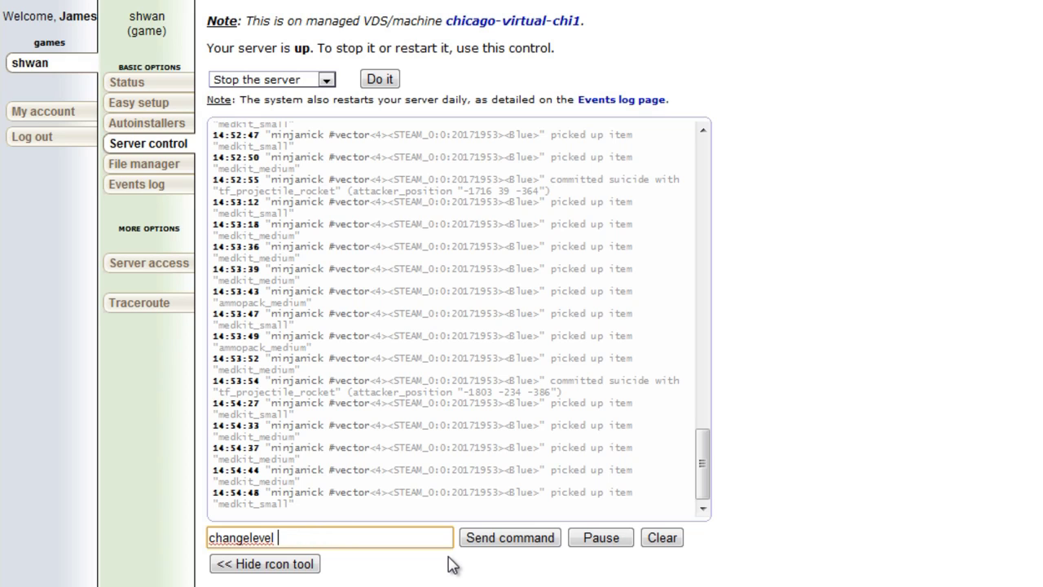
{"action": "type", "text": "koth_viaduct"}
{"action": "key", "text": "BackSpace"}
{"action": "key", "text": "BackSpace"}
{"action": "key", "text": "BackSpace"}
{"action": "key", "text": "BackSpace"}
{"action": "key", "text": "BackSpace"}
{"action": "key", "text": "BackSpace"}
{"action": "key", "text": "BackSpace"}
{"action": "key", "text": "BackSpace"}
{"action": "key", "text": "BackSpace"}
{"action": "key", "text": "BackSpace"}
{"action": "key", "text": "BackSpace"}
{"action": "key", "text": "BackSpace"}
{"action": "key", "text": "BackSpace"}
{"action": "type", "text": "name"}
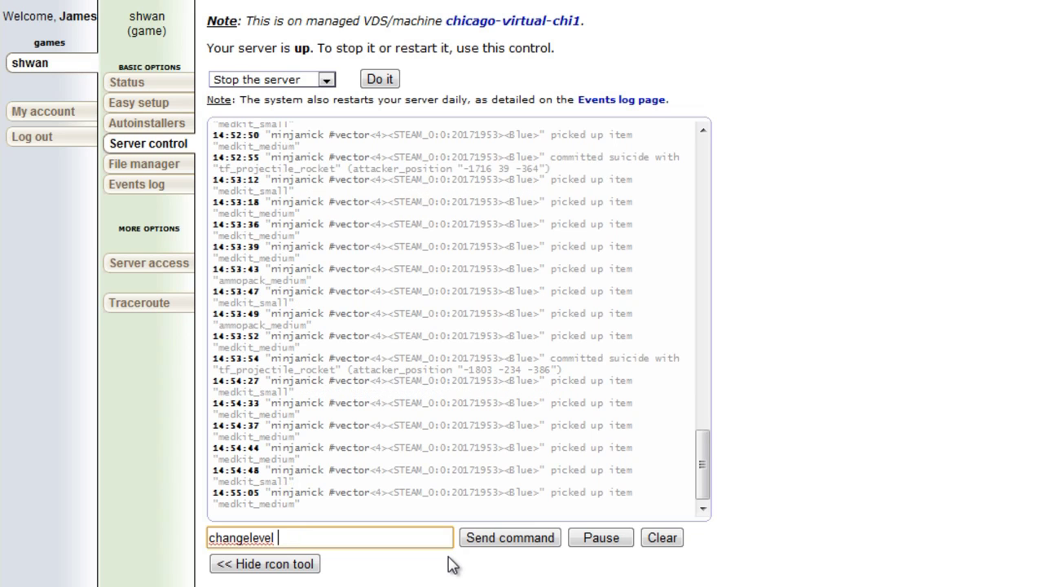
{"action": "type", "text": "ofmap"}
Add an rcon prefix before changelevel nameofmap, then remove it again.
{"action": "double_click", "coordinate": [210, 544]}
{"action": "left_click", "coordinate": [209, 540]}
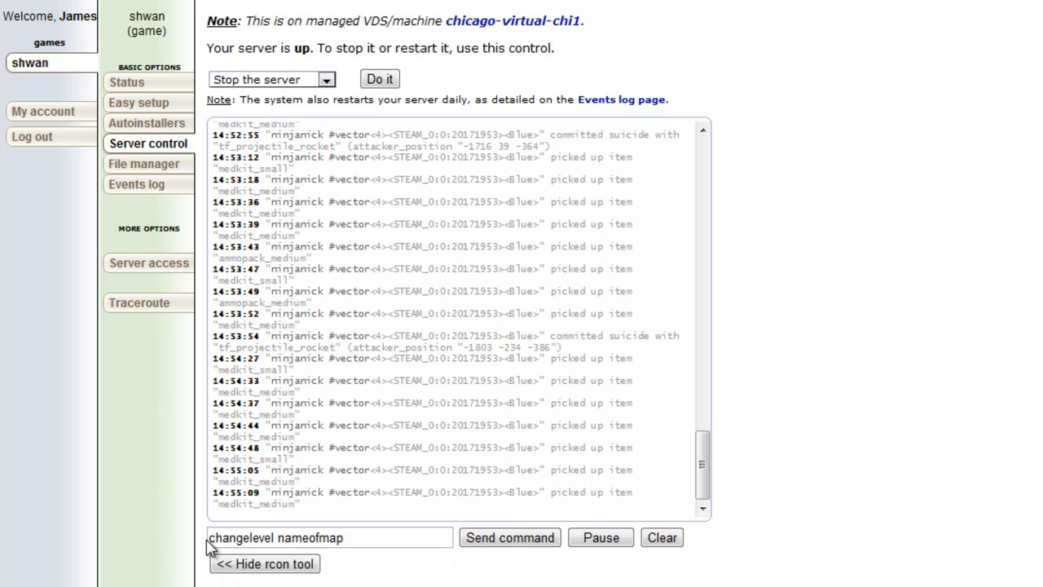
{"action": "left_click", "coordinate": [209, 538]}
{"action": "type", "text": "rcon"}
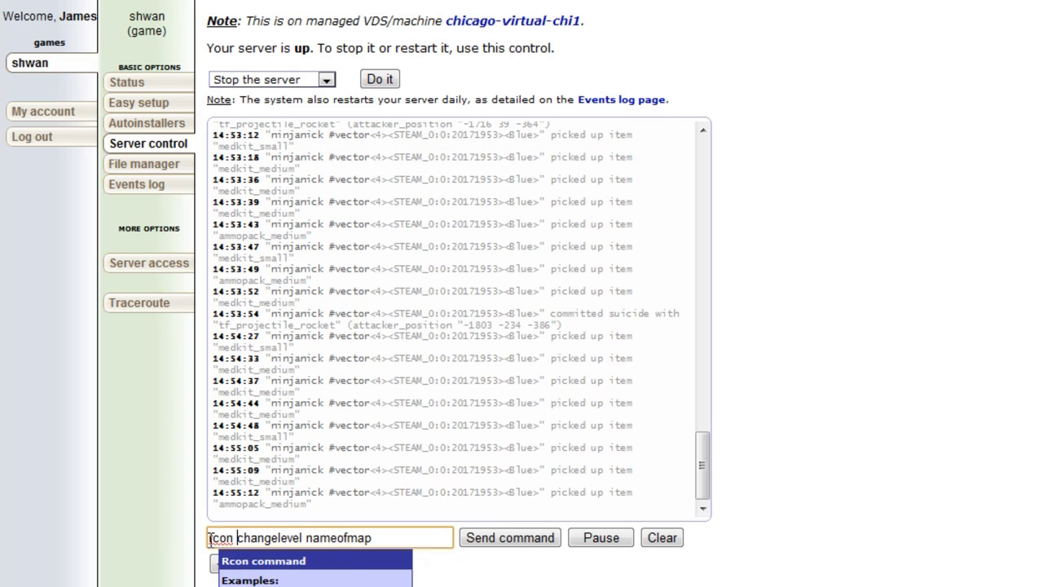
{"action": "left_click", "coordinate": [767, 566]}
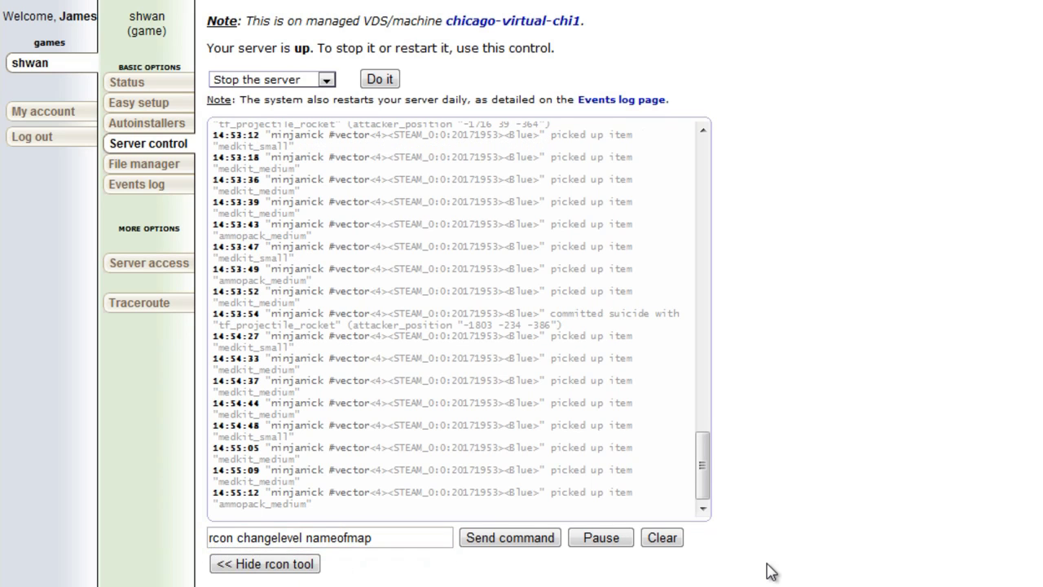
{"action": "left_click", "coordinate": [238, 537]}
{"action": "key", "text": "BackSpace"}
{"action": "key", "text": "BackSpace"}
{"action": "key", "text": "BackSpace"}
{"action": "key", "text": "BackSpace"}
{"action": "key", "text": "BackSpace"}
Clear the command field and type exec.
{"action": "left_click", "coordinate": [377, 543]}
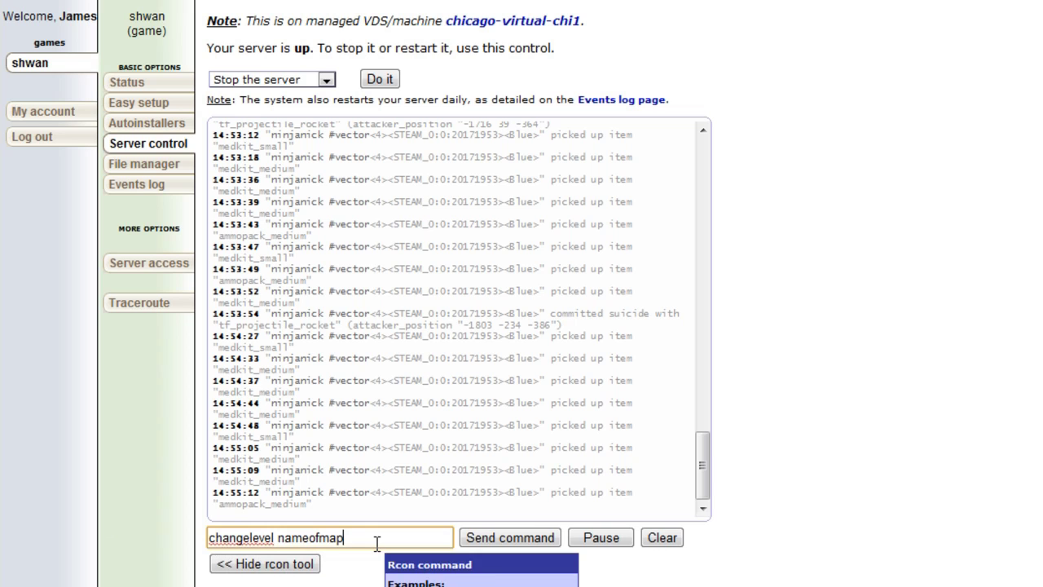
{"action": "key", "text": "ctrl+a"}
{"action": "key", "text": "BackSpace"}
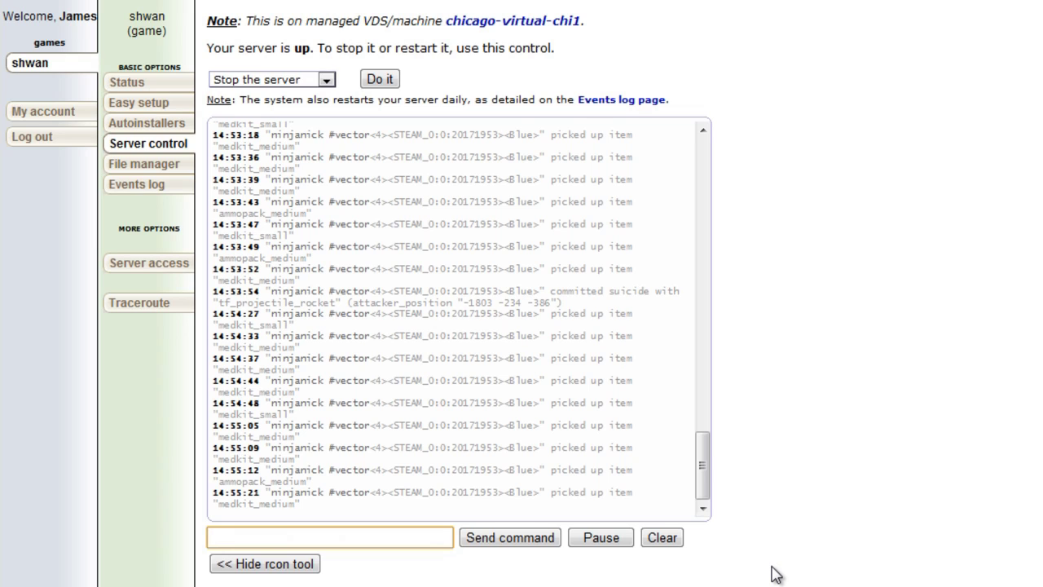
{"action": "type", "text": "exec"}
{"action": "key", "text": "alt+Tab"}
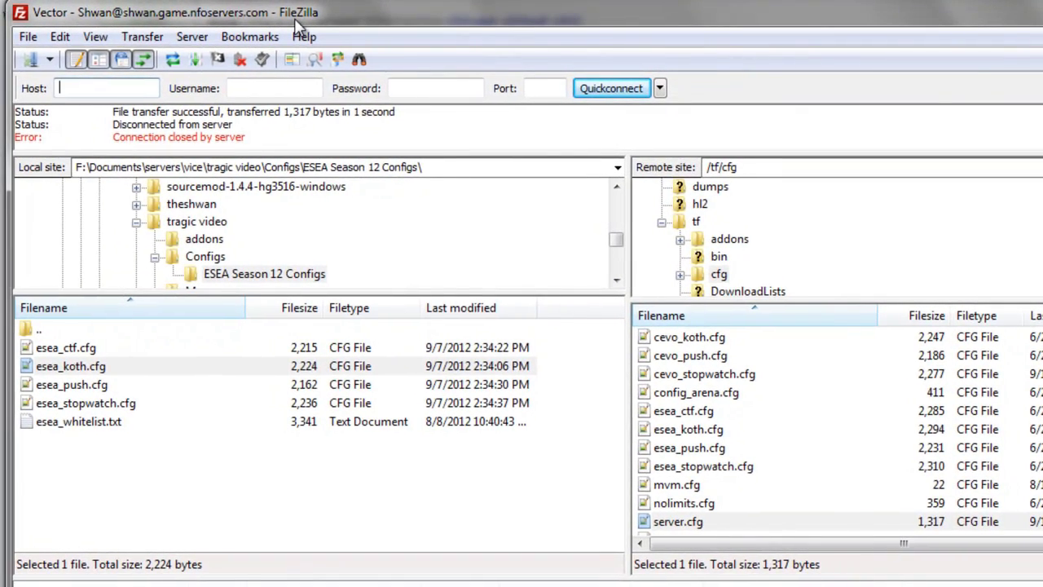
{"action": "left_click", "coordinate": [714, 275]}
{"action": "left_click", "coordinate": [691, 221]}
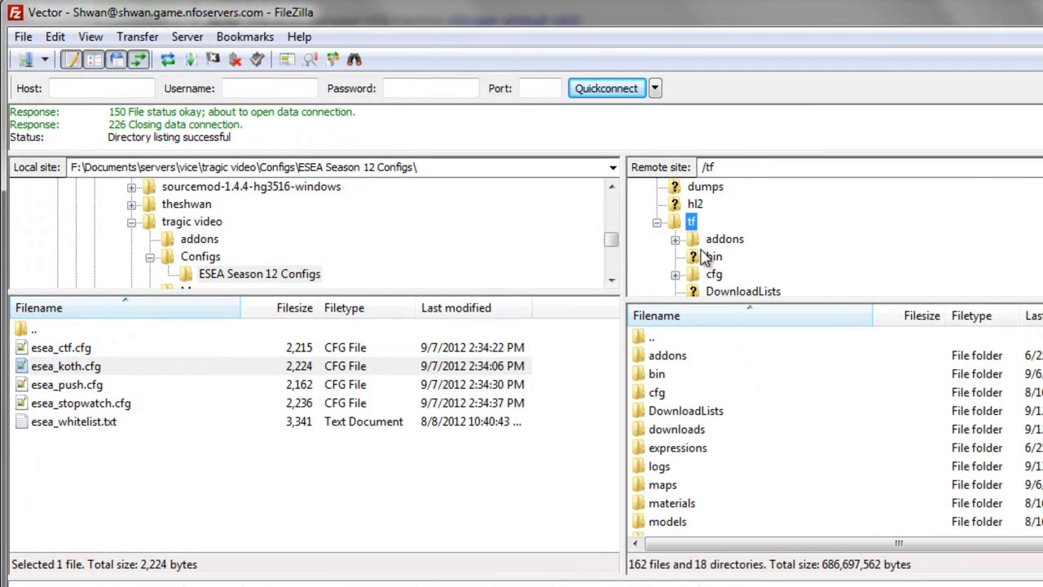
{"action": "left_click", "coordinate": [714, 275]}
{"action": "left_click", "coordinate": [710, 396]}
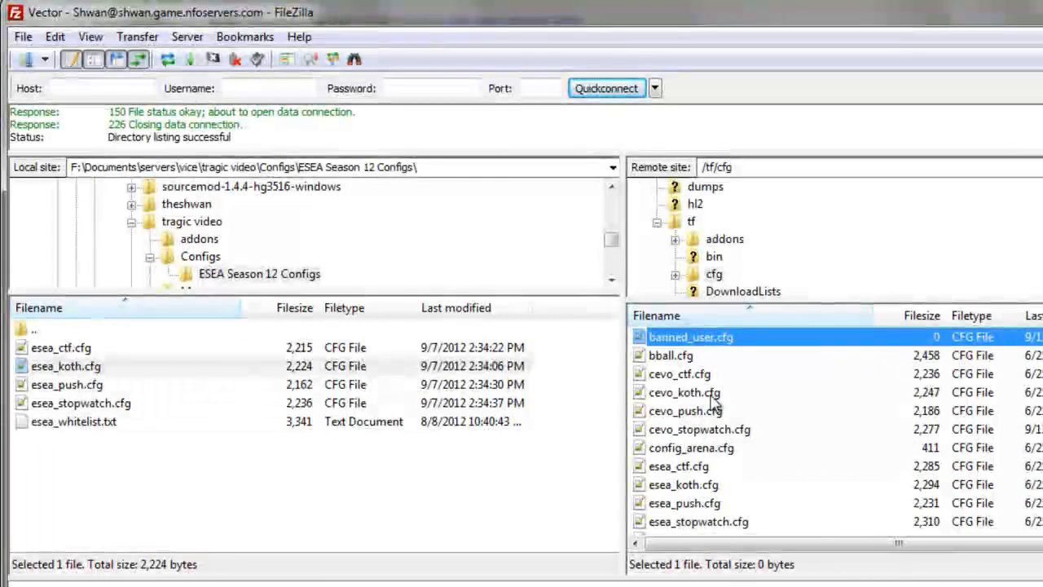
{"action": "left_click", "coordinate": [711, 395]}
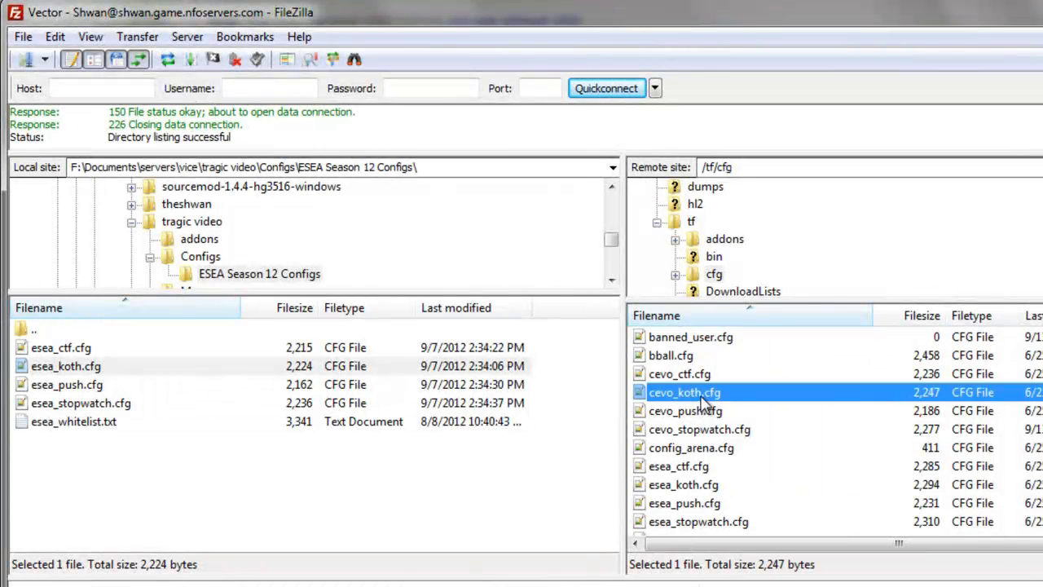
{"action": "scroll", "coordinate": [724, 444], "scroll_direction": "down", "scroll_amount": 3}
{"action": "scroll", "coordinate": [725, 442], "scroll_direction": "up", "scroll_amount": 4}
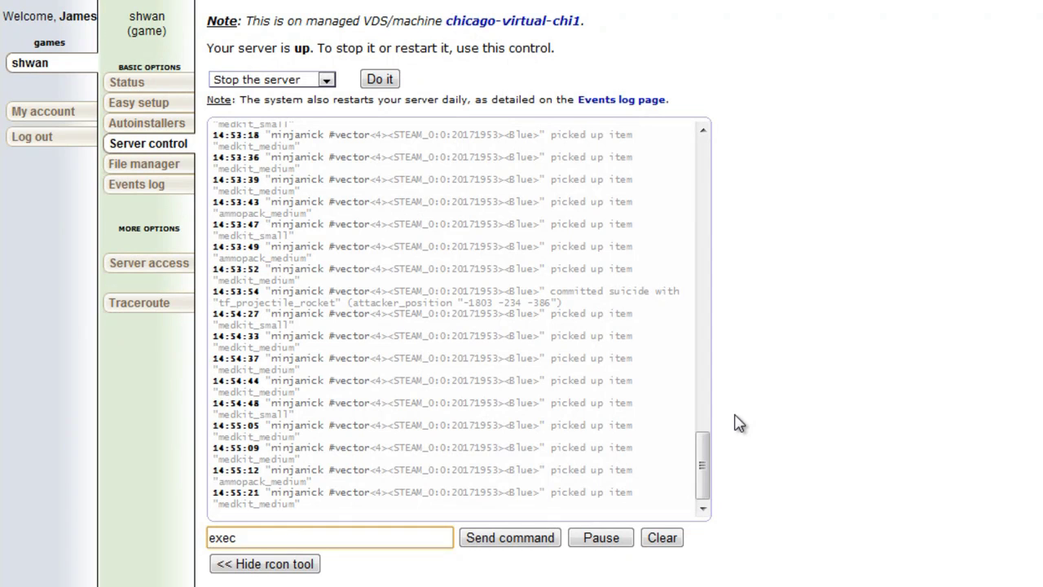
Complete the rcon command as exec esea_push.
{"action": "type", "text": "esea_push"}
Send status to list the server details, map and two players, then type kickid.
{"action": "key", "text": "BackSpace"}
{"action": "key", "text": "BackSpace"}
{"action": "key", "text": "BackSpace"}
{"action": "key", "text": "BackSpace"}
{"action": "key", "text": "BackSpace"}
{"action": "key", "text": "BackSpace"}
{"action": "key", "text": "BackSpace"}
{"action": "key", "text": "BackSpace"}
{"action": "key", "text": "BackSpace"}
{"action": "key", "text": "BackSpace"}
{"action": "key", "text": "BackSpace"}
{"action": "key", "text": "BackSpace"}
{"action": "key", "text": "BackSpace"}
{"action": "key", "text": "BackSpace"}
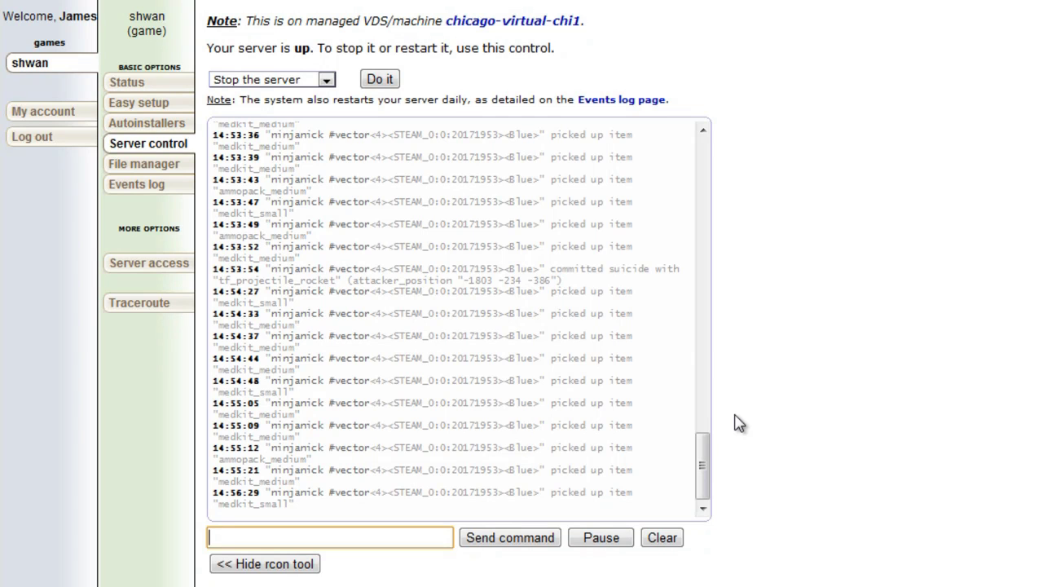
{"action": "type", "text": "sts"}
{"action": "key", "text": "BackSpace"}
{"action": "type", "text": "a"}
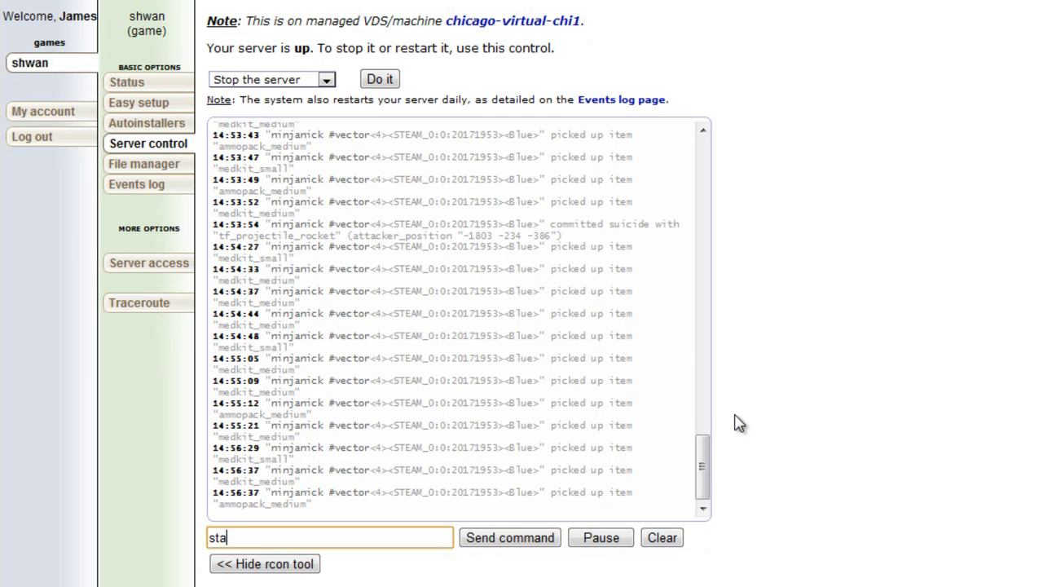
{"action": "type", "text": "tus"}
{"action": "key", "text": "Return"}
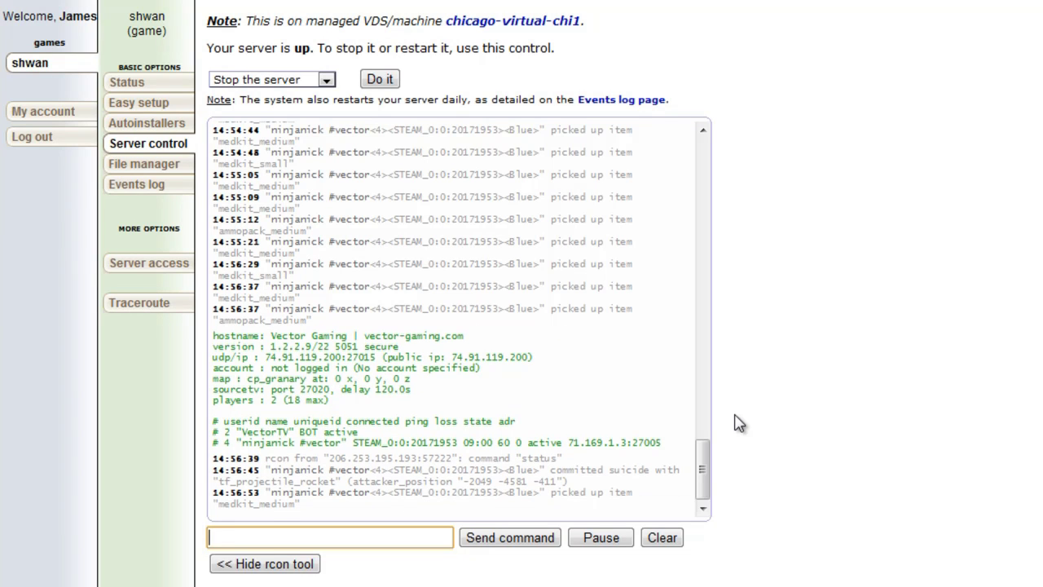
{"action": "type", "text": "kickid"}
Send kickid 4 to kick the player with userid 4.
{"action": "left_click_drag", "start_coordinate": [233, 432], "coordinate": [213, 443]}
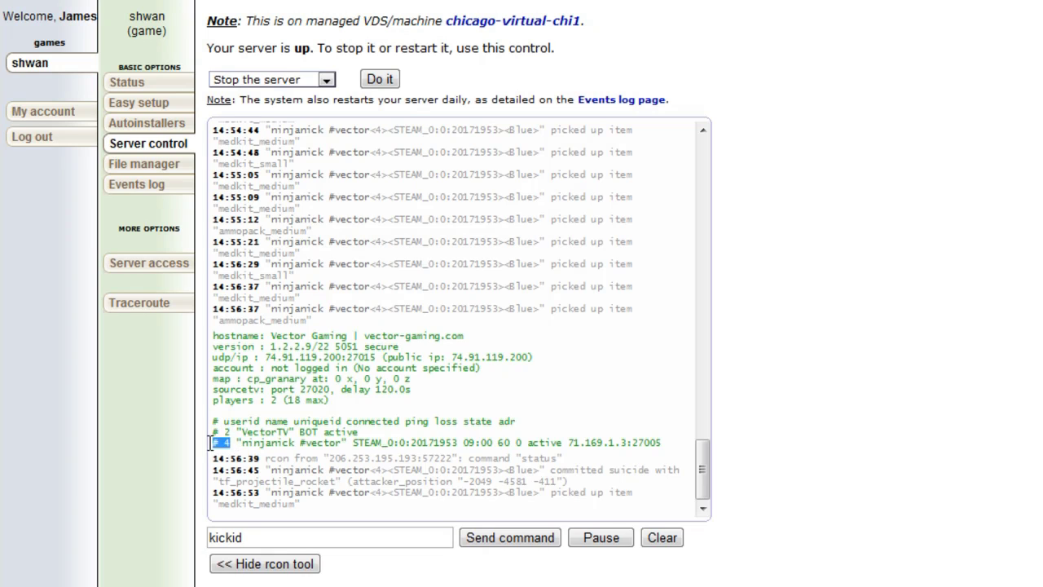
{"action": "left_click", "coordinate": [263, 537]}
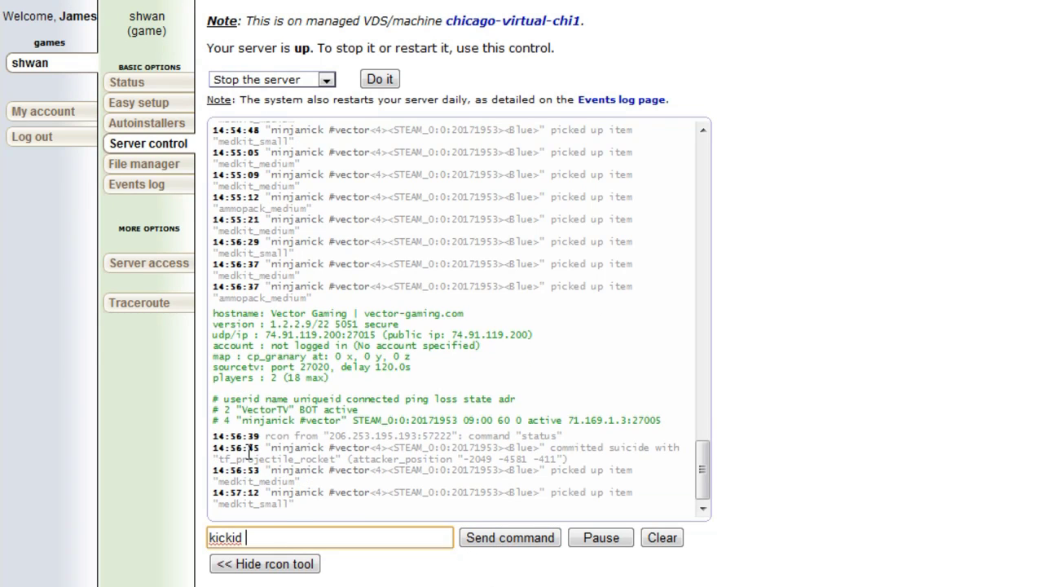
{"action": "left_click", "coordinate": [250, 530]}
{"action": "type", "text": "4"}
{"action": "key", "text": "Return"}
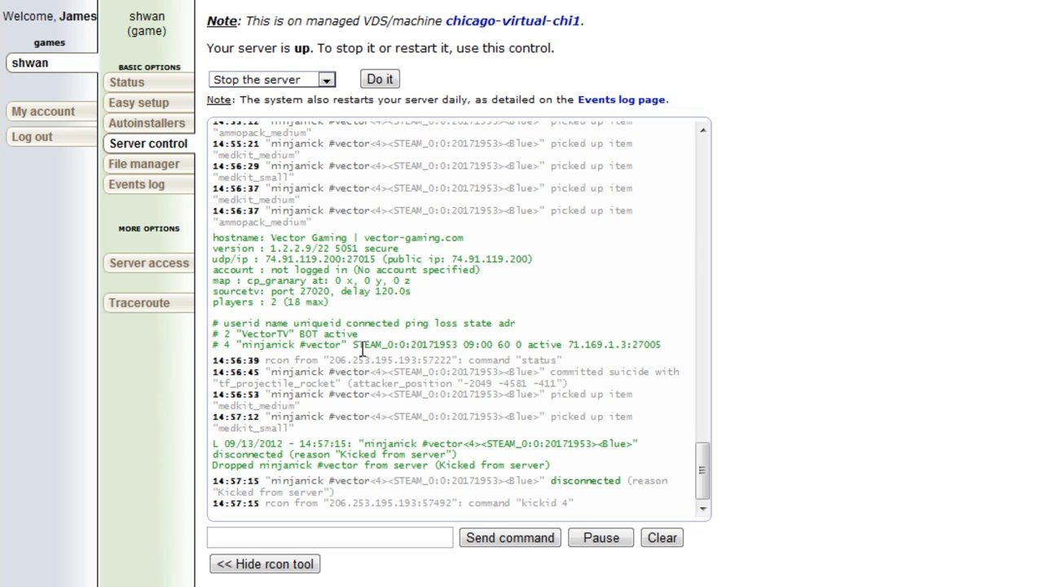
Highlight the player's Steam ID and userid 4 in the status output.
{"action": "left_click_drag", "start_coordinate": [352, 346], "coordinate": [457, 345]}
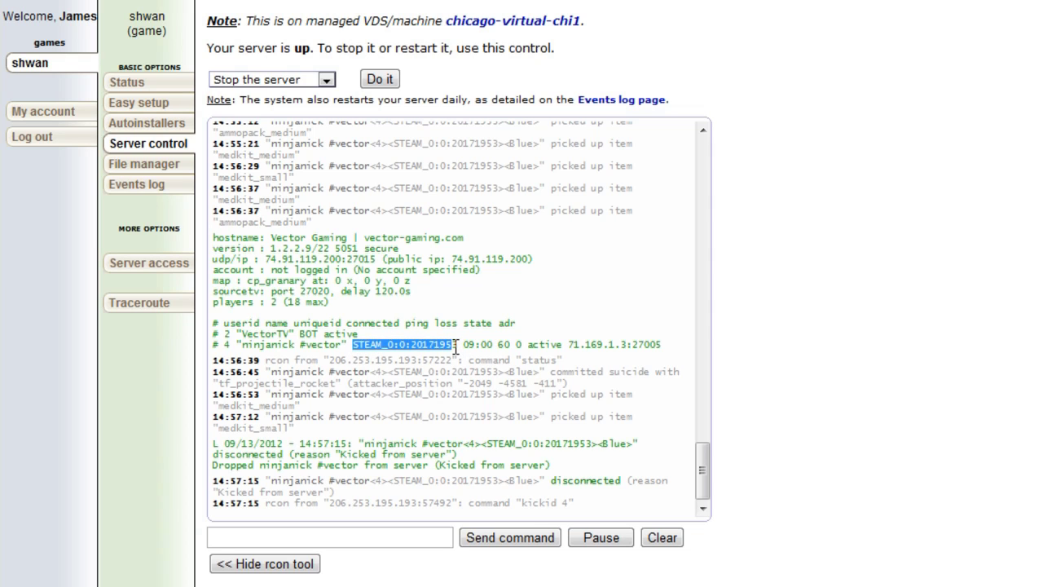
{"action": "left_click", "coordinate": [240, 347]}
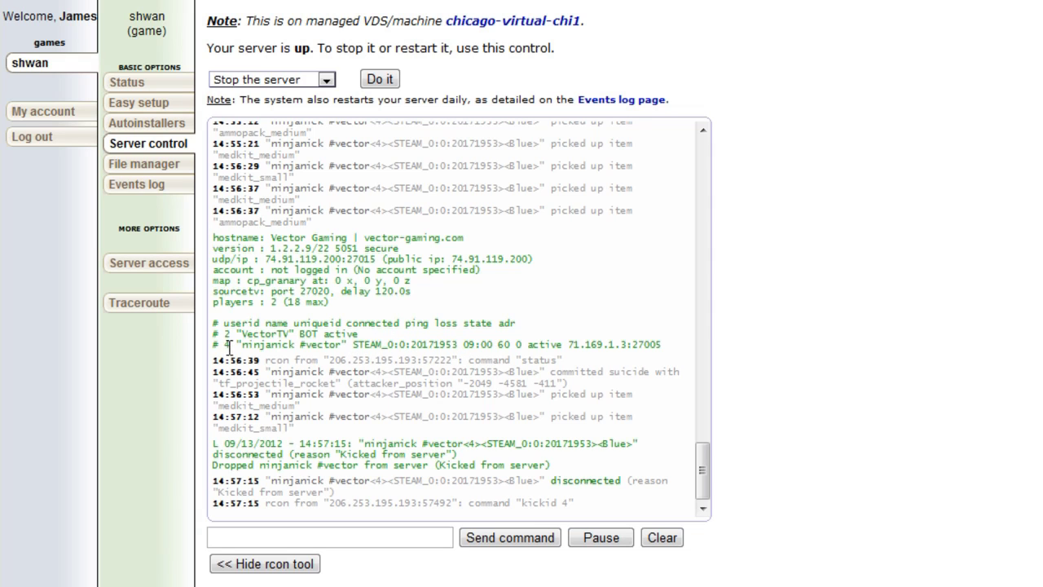
{"action": "mouse_move", "coordinate": [231, 347]}
{"action": "left_mouse_down"}
{"action": "mouse_move", "coordinate": [212, 346]}
{"action": "mouse_move", "coordinate": [223, 345]}
{"action": "left_mouse_up"}
{"action": "left_click", "coordinate": [228, 347]}
Send maps * to list every installed map, after discarding trial command text.
{"action": "left_click", "coordinate": [291, 538]}
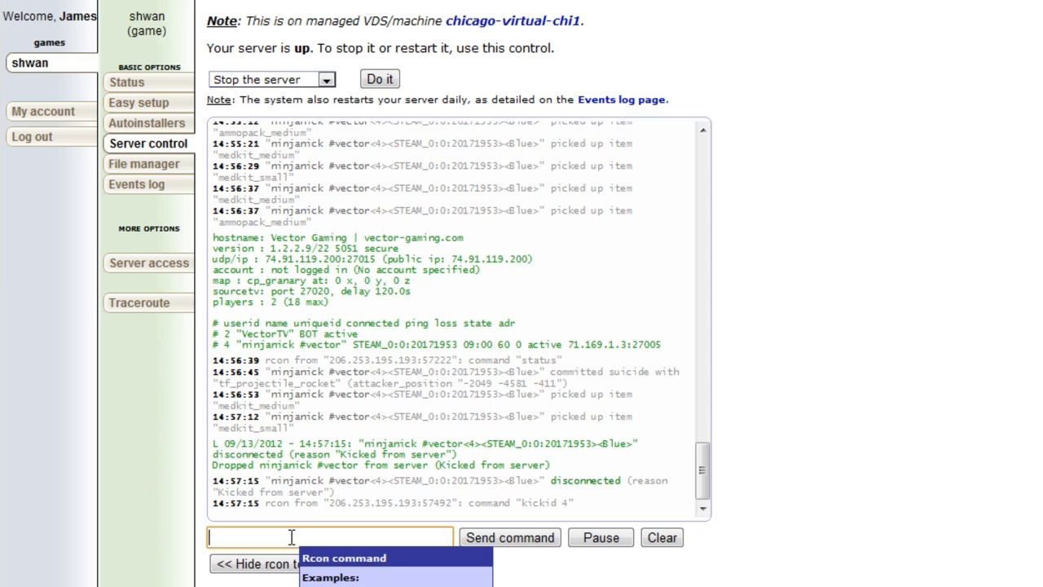
{"action": "type", "text": "changelevel"}
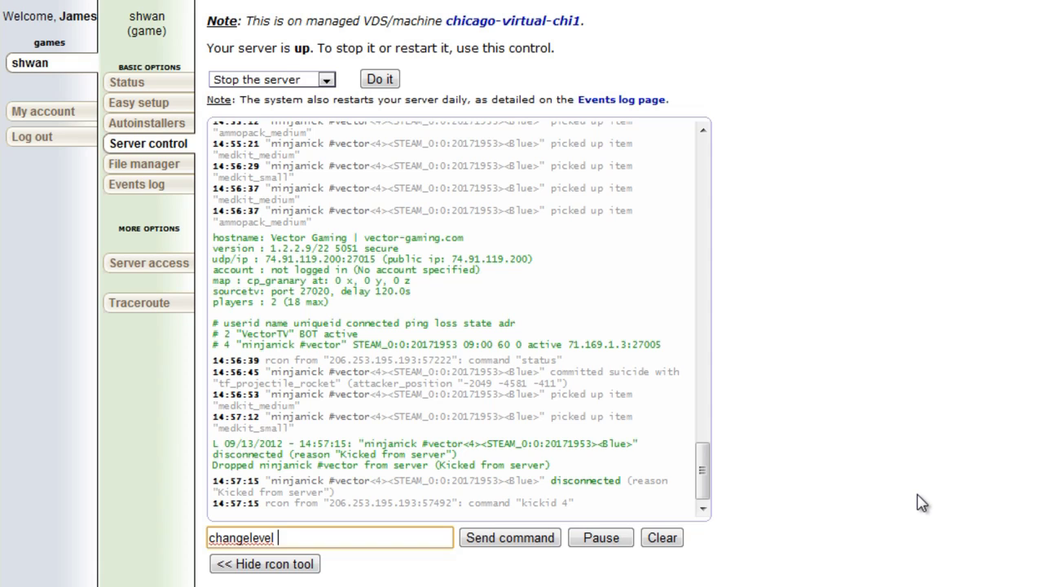
{"action": "key", "text": "BackSpace"}
{"action": "key", "text": "BackSpace"}
{"action": "key", "text": "BackSpace"}
{"action": "key", "text": "BackSpace"}
{"action": "key", "text": "BackSpace"}
{"action": "key", "text": "BackSpace"}
{"action": "key", "text": "BackSpace"}
{"action": "key", "text": "BackSpace"}
{"action": "key", "text": "BackSpace"}
{"action": "key", "text": "BackSpace"}
{"action": "key", "text": "BackSpace"}
{"action": "key", "text": "BackSpace"}
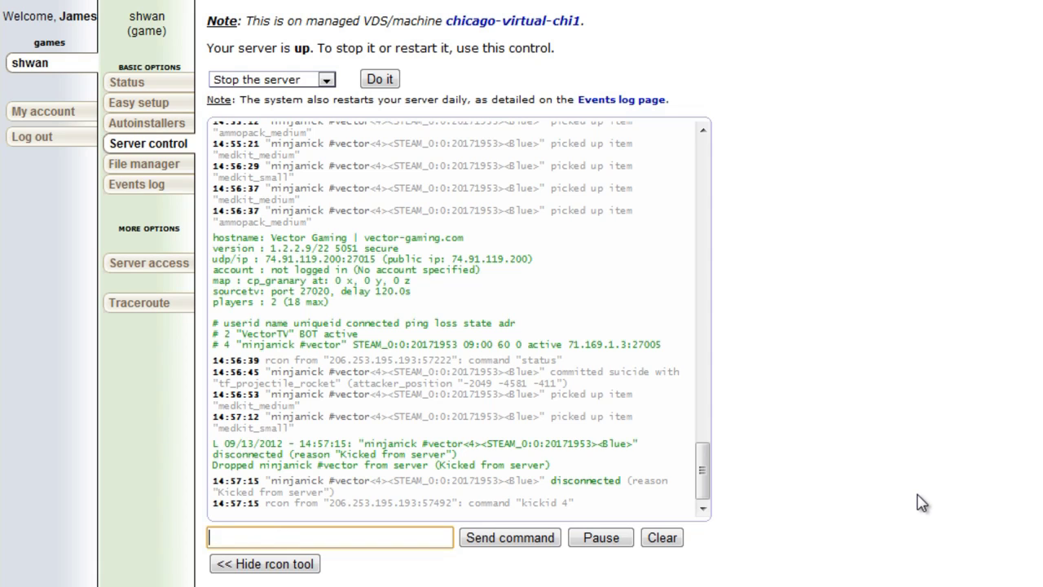
{"action": "type", "text": "rcon fdsjlfjsa;f;a"}
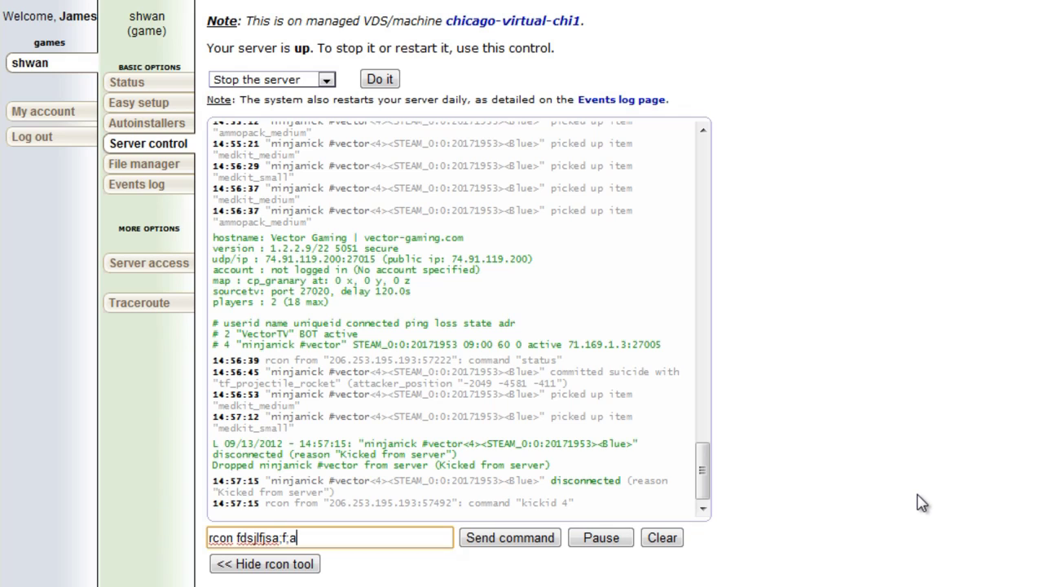
{"action": "key", "text": "BackSpace"}
{"action": "key", "text": "BackSpace"}
{"action": "key", "text": "BackSpace"}
{"action": "key", "text": "BackSpace"}
{"action": "key", "text": "BackSpace"}
{"action": "key", "text": "BackSpace"}
{"action": "key", "text": "BackSpace"}
{"action": "key", "text": "BackSpace"}
{"action": "key", "text": "BackSpace"}
{"action": "key", "text": "BackSpace"}
{"action": "key", "text": "BackSpace"}
{"action": "key", "text": "BackSpace"}
{"action": "key", "text": "BackSpace"}
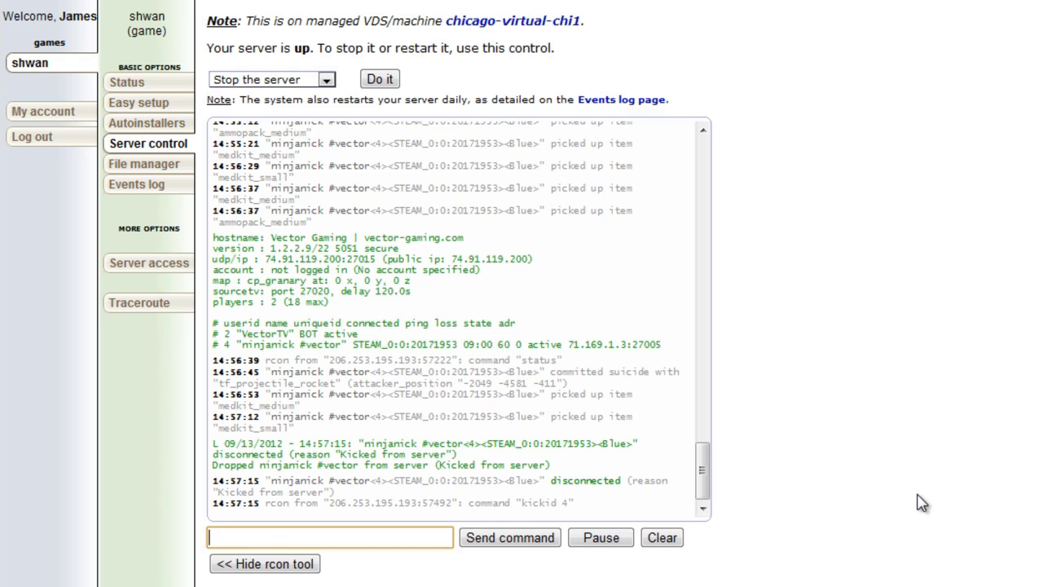
{"action": "type", "text": "maps *"}
{"action": "key", "text": "Return"}
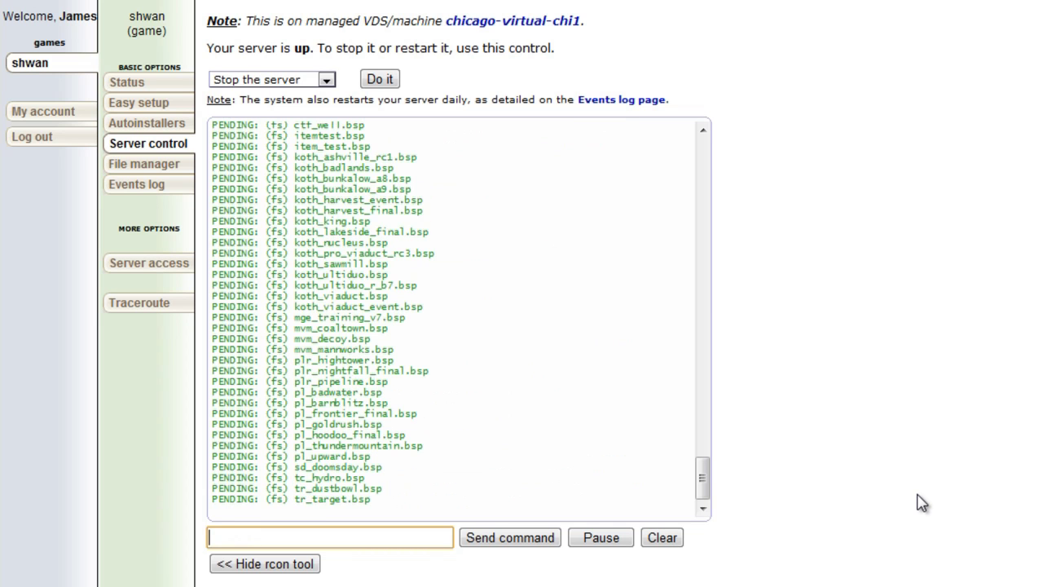
Scroll the map list and select koth_ultiduo_r_b7.
{"action": "left_click_drag", "start_coordinate": [702, 474], "coordinate": [705, 414]}
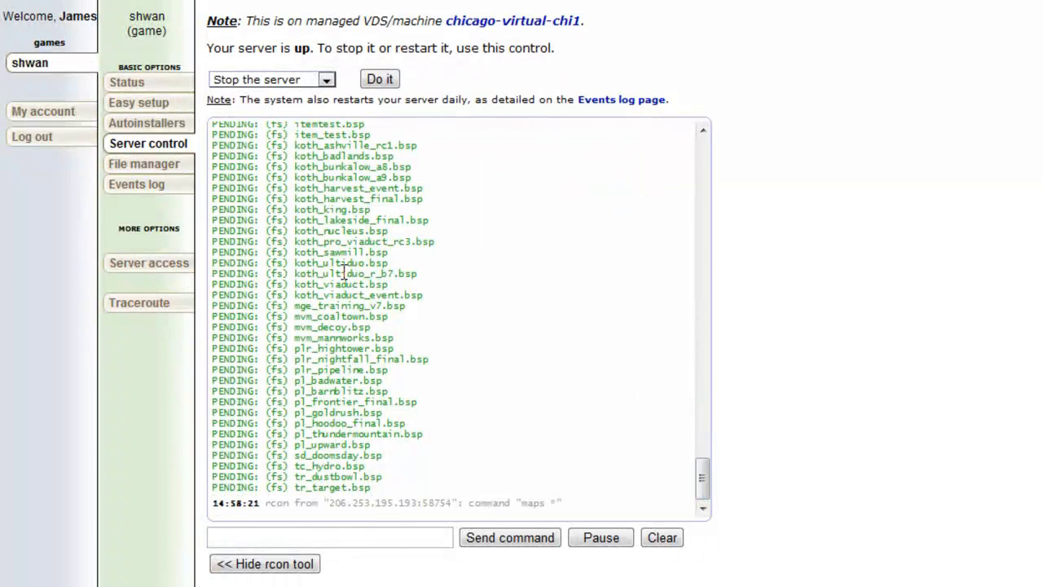
{"action": "mouse_move", "coordinate": [296, 274]}
{"action": "left_mouse_down"}
{"action": "mouse_move", "coordinate": [396, 274]}
{"action": "mouse_move", "coordinate": [297, 275]}
{"action": "left_mouse_up"}
{"action": "left_click", "coordinate": [394, 275]}
{"action": "double_click", "coordinate": [358, 274]}
{"action": "key", "text": "ctrl+c"}
{"action": "left_click", "coordinate": [372, 273]}
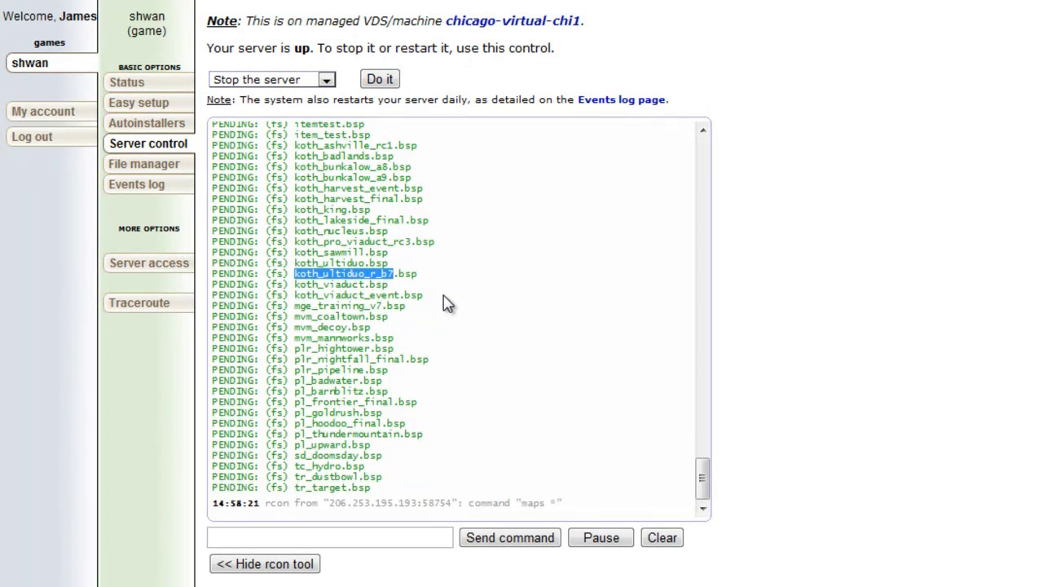
Switch the map to koth_ultiduo_r_b7 with changelevel and confirm it on the Status page.
{"action": "left_click", "coordinate": [294, 537]}
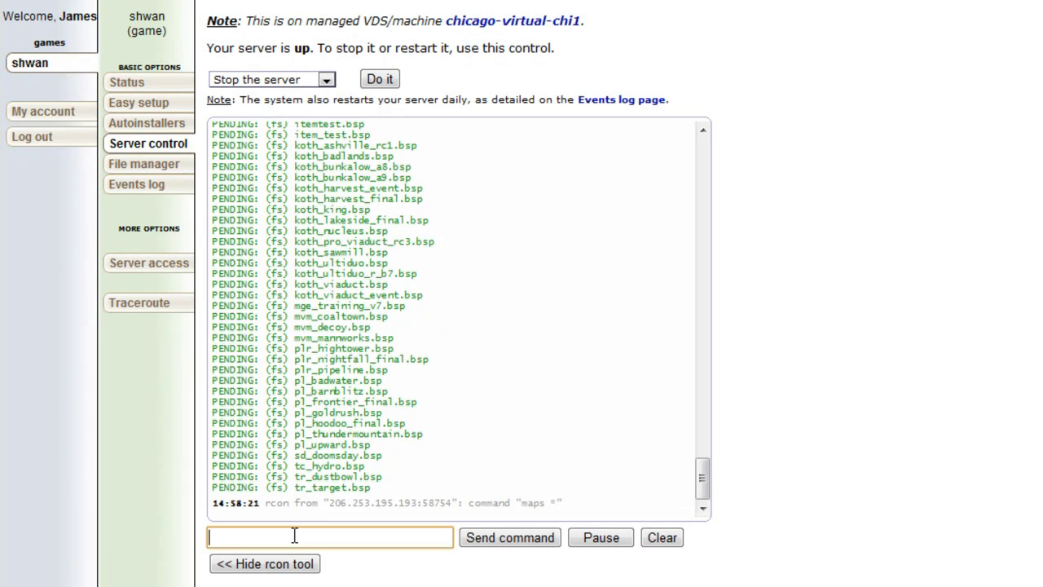
{"action": "type", "text": "changelevel"}
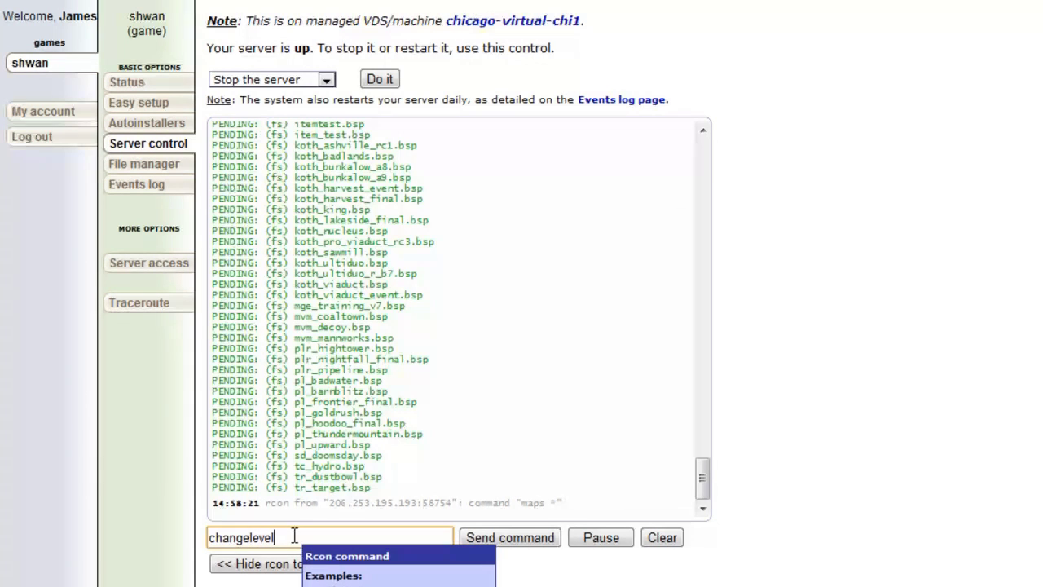
{"action": "key", "text": "ctrl+v"}
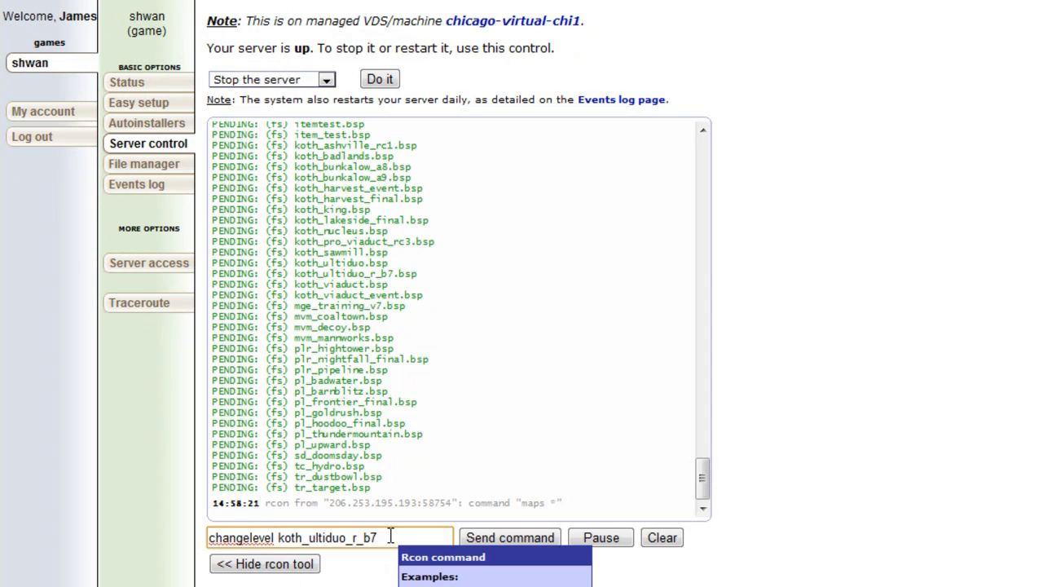
{"action": "left_click", "coordinate": [507, 539]}
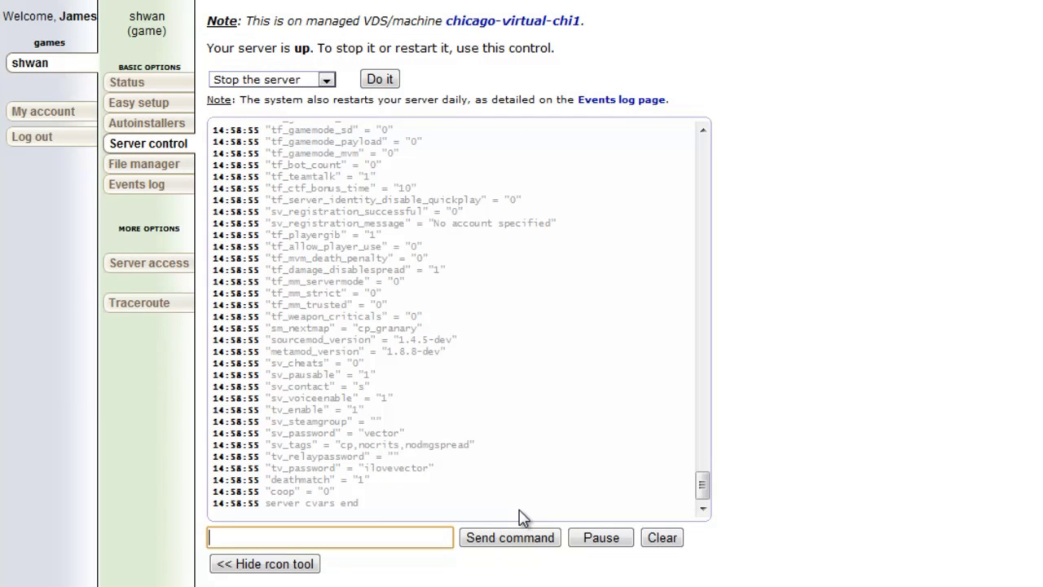
{"action": "left_click", "coordinate": [131, 84]}
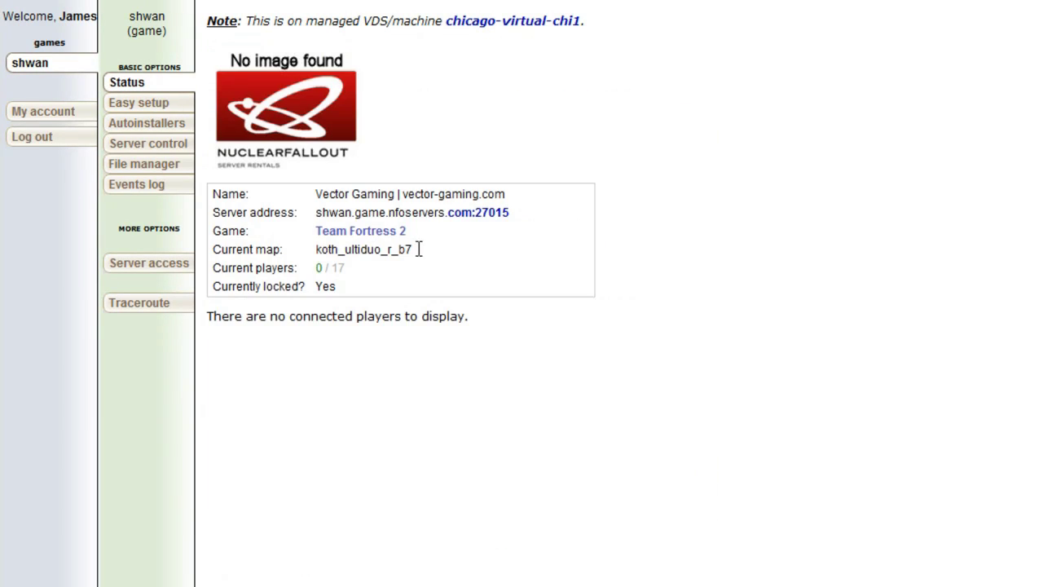
{"action": "triple_click", "coordinate": [418, 249]}
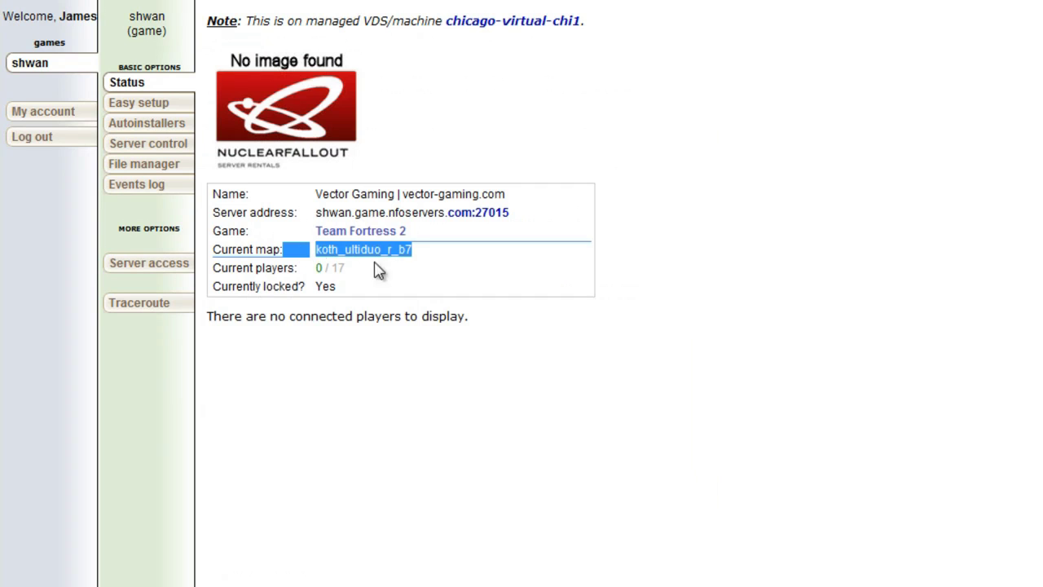
Reopen the rcon tool from Server control and run sm version to show SourceMod 1.4.5-dev.
{"action": "left_click", "coordinate": [168, 163]}
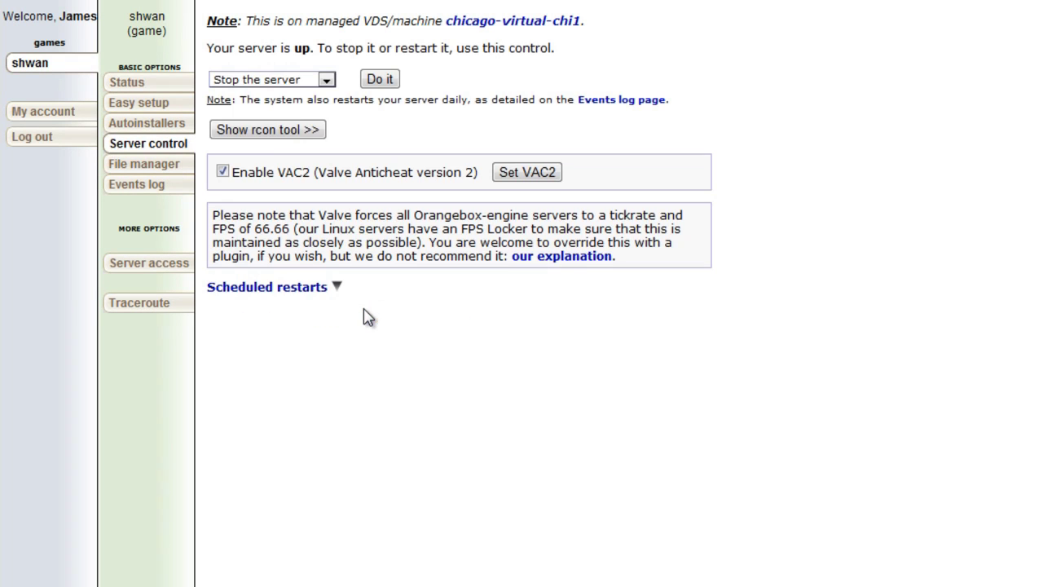
{"action": "left_click", "coordinate": [265, 133]}
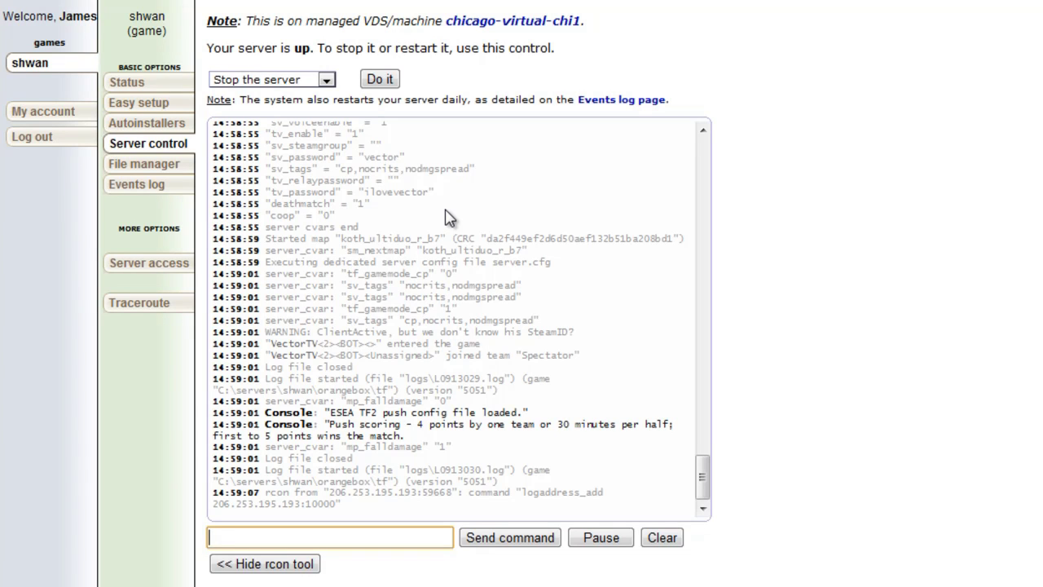
{"action": "type", "text": "sm version"}
{"action": "key", "text": "Return"}
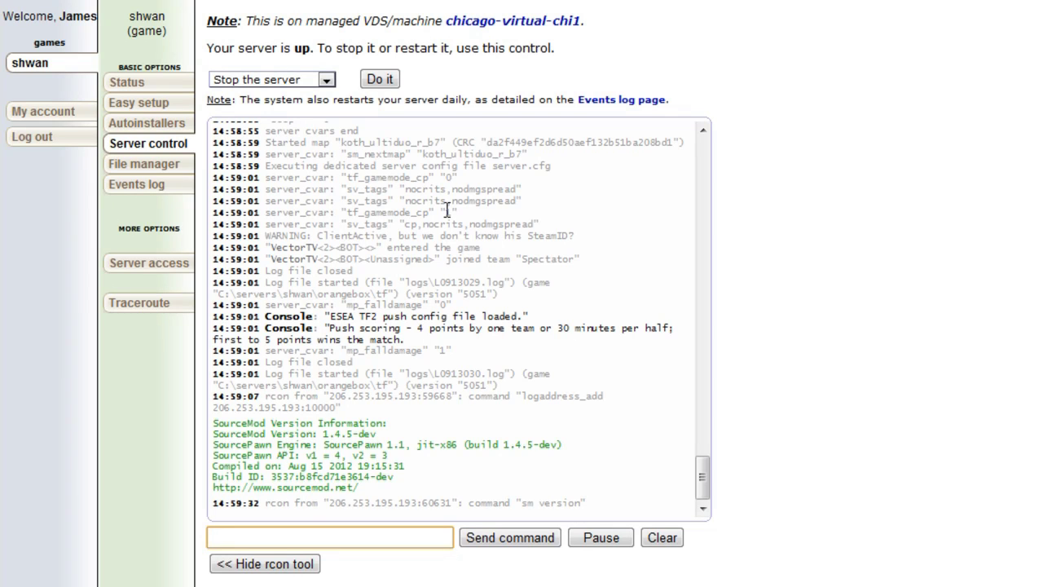
Query the Metamod version, then run meta version to show Metamod:Source 1.8.8-dev.
{"action": "type", "text": "sm version"}
{"action": "key", "text": "Return"}
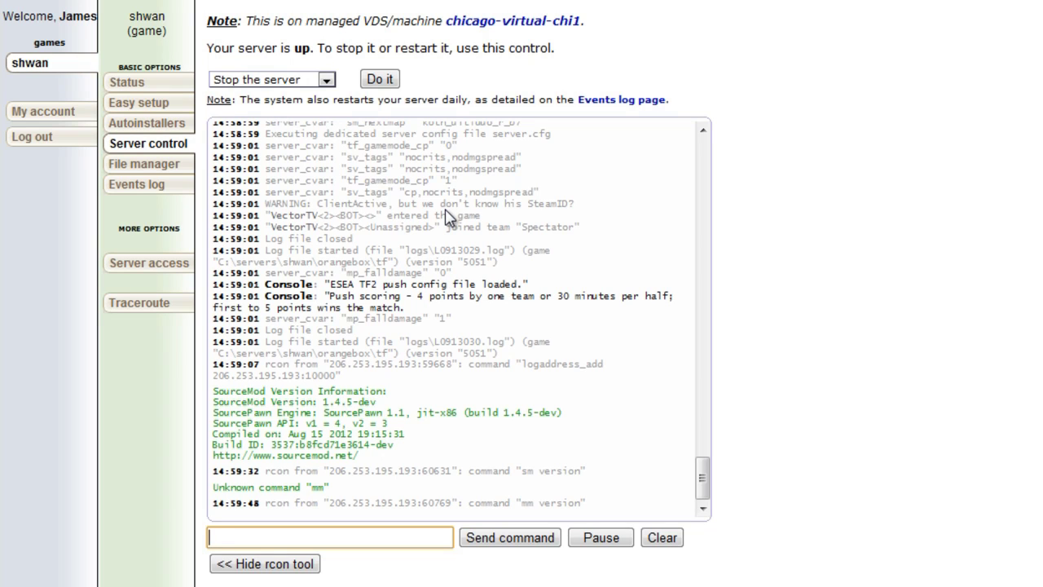
{"action": "type", "text": "meta version"}
{"action": "key", "text": "Return"}
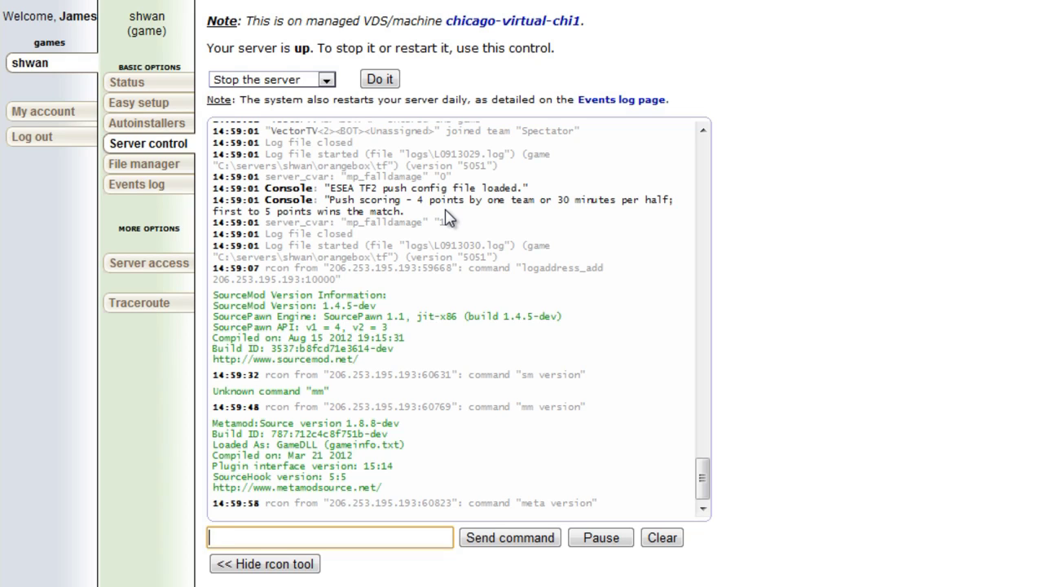
Run sm plugins list and highlight the Match Extender plugin entry.
{"action": "type", "text": "sm plugins list"}
{"action": "key", "text": "Return"}
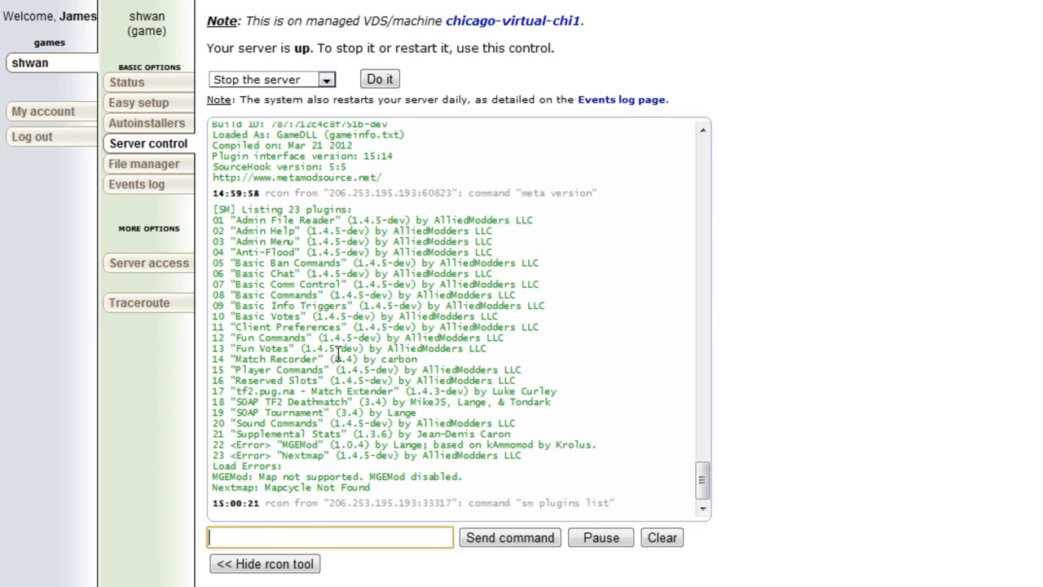
{"action": "left_click_drag", "start_coordinate": [419, 359], "coordinate": [566, 393]}
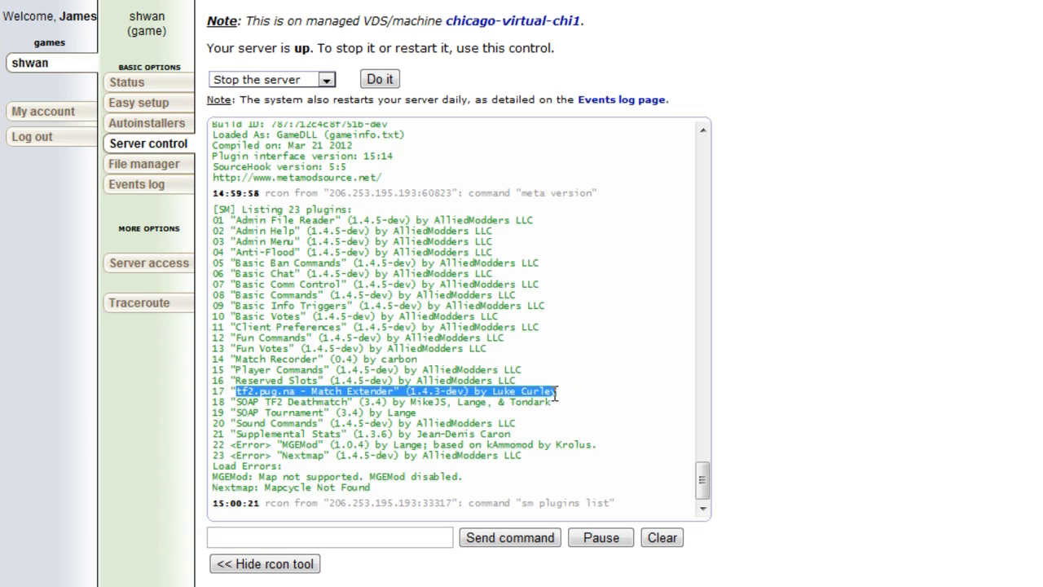
{"action": "left_click", "coordinate": [488, 381]}
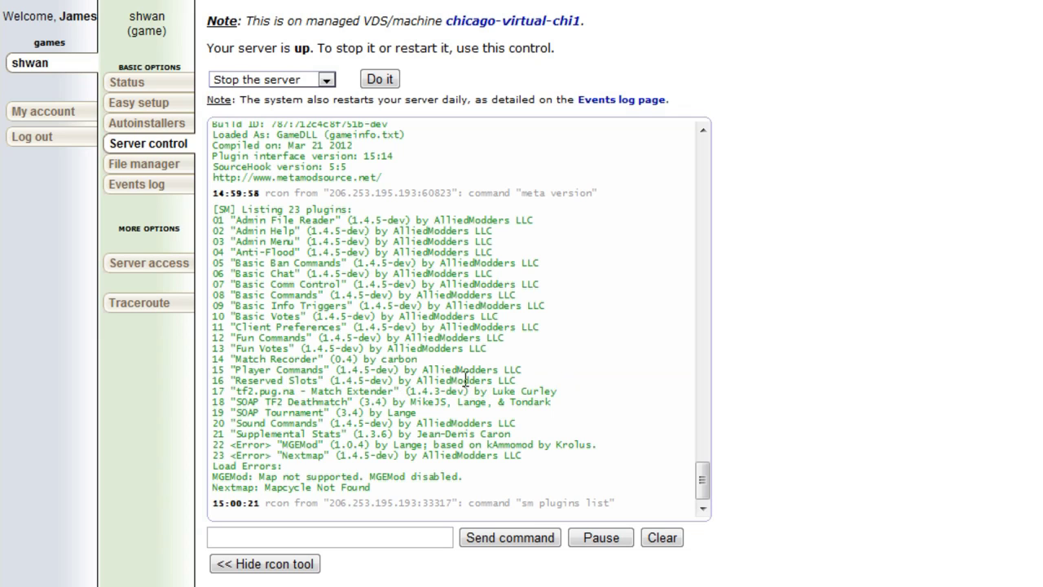
Highlight the SOAP Tournament entry and the MGEMod load error in the plugin list.
{"action": "left_click_drag", "start_coordinate": [284, 418], "coordinate": [254, 393]}
{"action": "left_click", "coordinate": [355, 416]}
{"action": "left_click", "coordinate": [275, 400]}
{"action": "left_click_drag", "start_coordinate": [288, 444], "coordinate": [230, 445]}
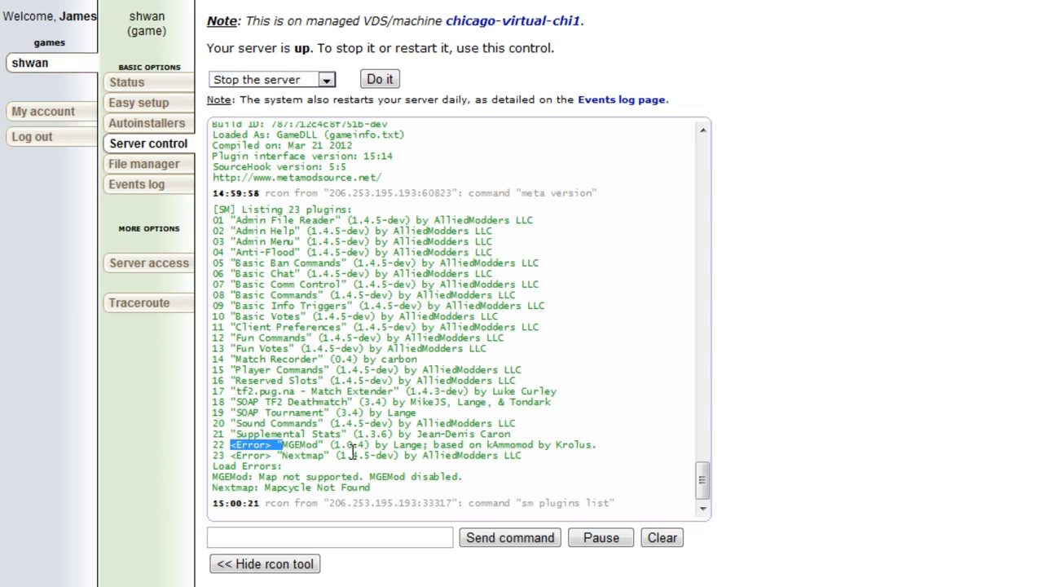
{"action": "left_click", "coordinate": [353, 451]}
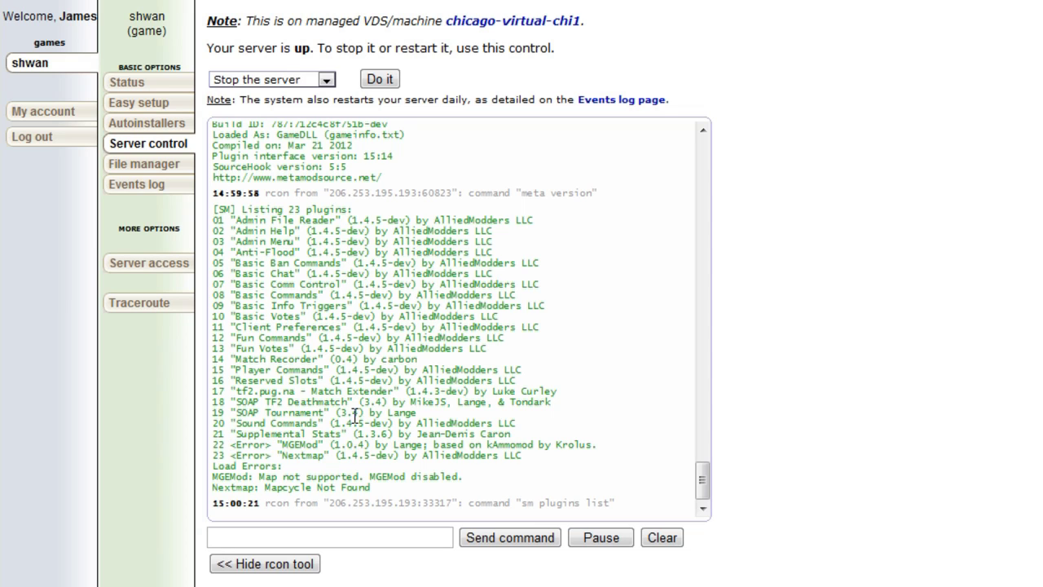
{"action": "left_click", "coordinate": [315, 537]}
Run sm exts list and highlight extension entries [04] to [07].
{"action": "mouse_move", "coordinate": [396, 534]}
{"action": "type", "text": "sm exts"}
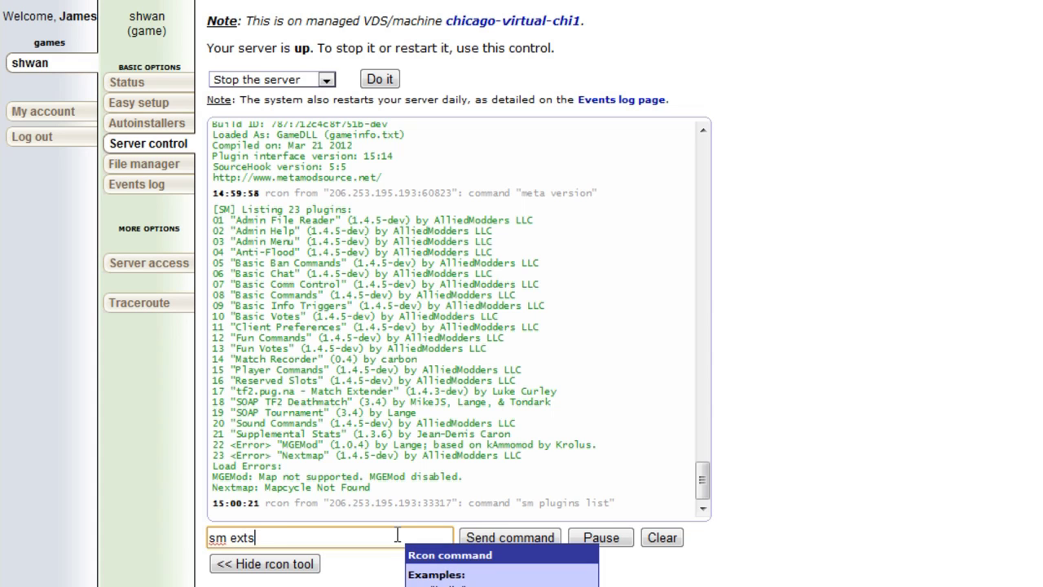
{"action": "type", "text": " list"}
{"action": "key", "text": "Return"}
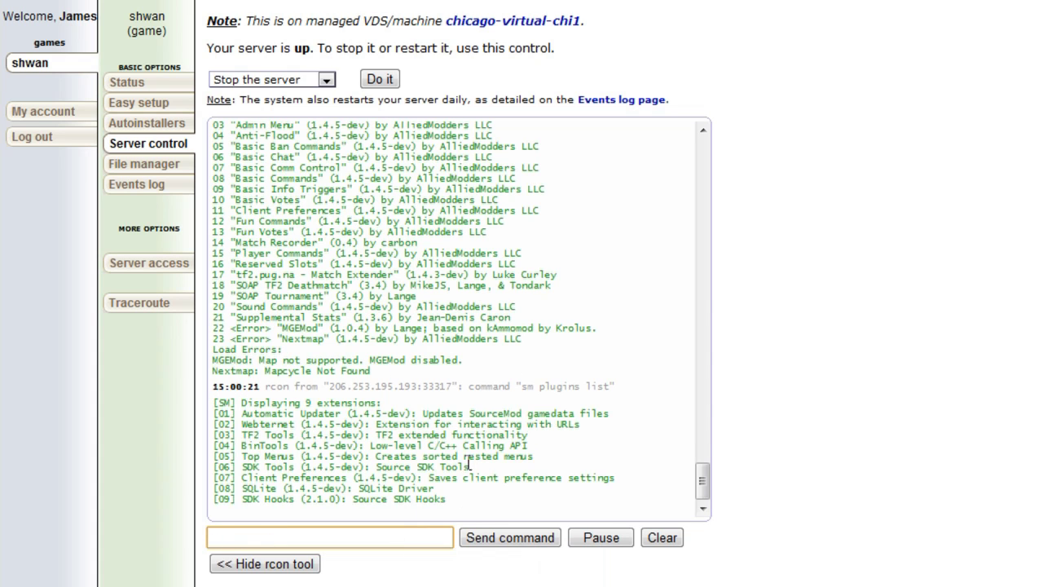
{"action": "left_click_drag", "start_coordinate": [342, 446], "coordinate": [497, 466]}
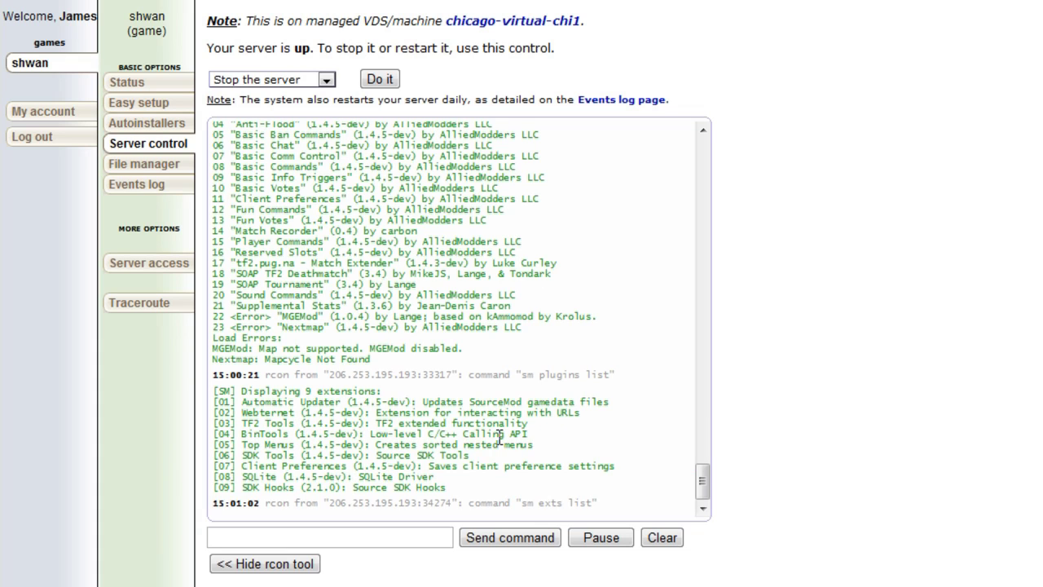
Highlight the SDK Hooks extension name, then clear the selection.
{"action": "double_click", "coordinate": [277, 488]}
{"action": "left_click", "coordinate": [293, 489]}
{"action": "mouse_move", "coordinate": [300, 487]}
{"action": "left_mouse_down"}
{"action": "mouse_move", "coordinate": [241, 492]}
{"action": "mouse_move", "coordinate": [293, 489]}
{"action": "left_mouse_up"}
{"action": "left_click", "coordinate": [241, 492]}
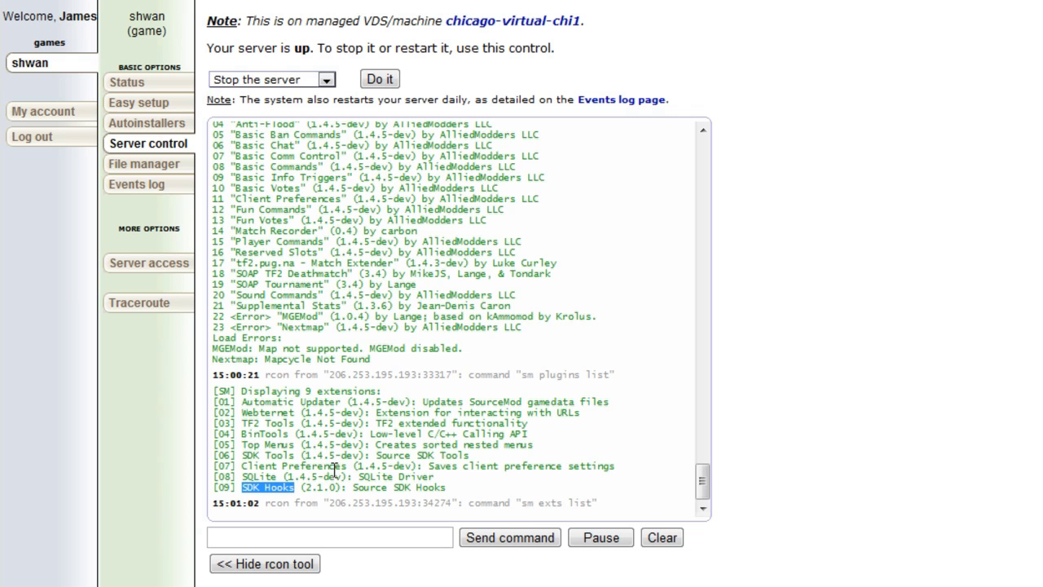
{"action": "left_click", "coordinate": [369, 435]}
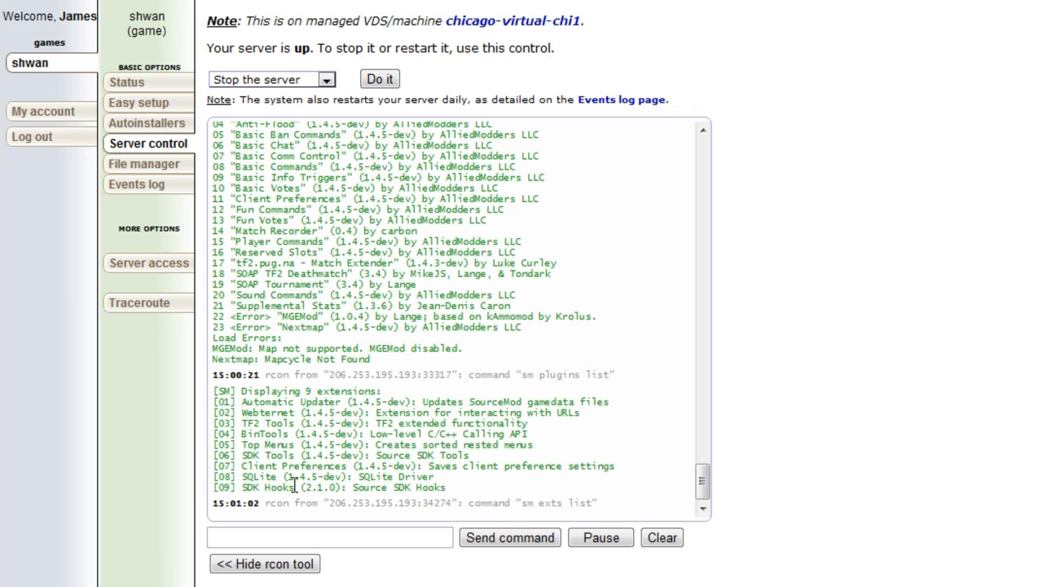
{"action": "mouse_move", "coordinate": [323, 537]}
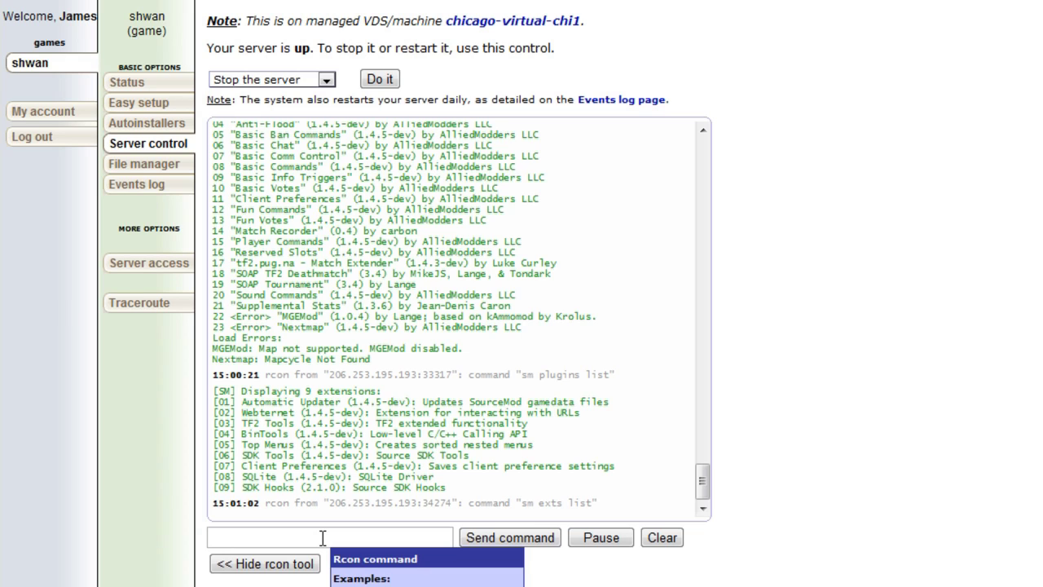
{"action": "left_click", "coordinate": [323, 538]}
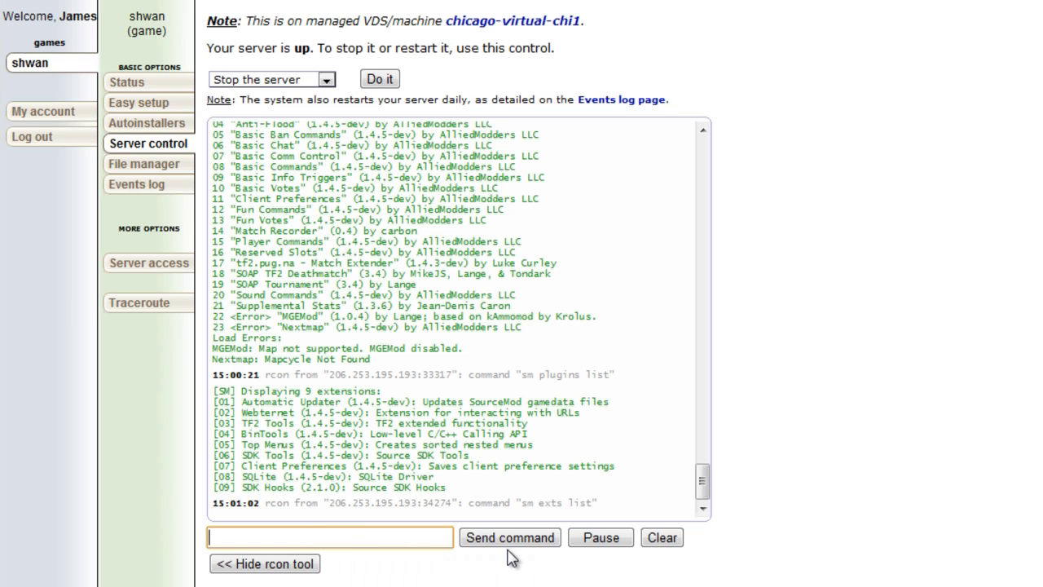